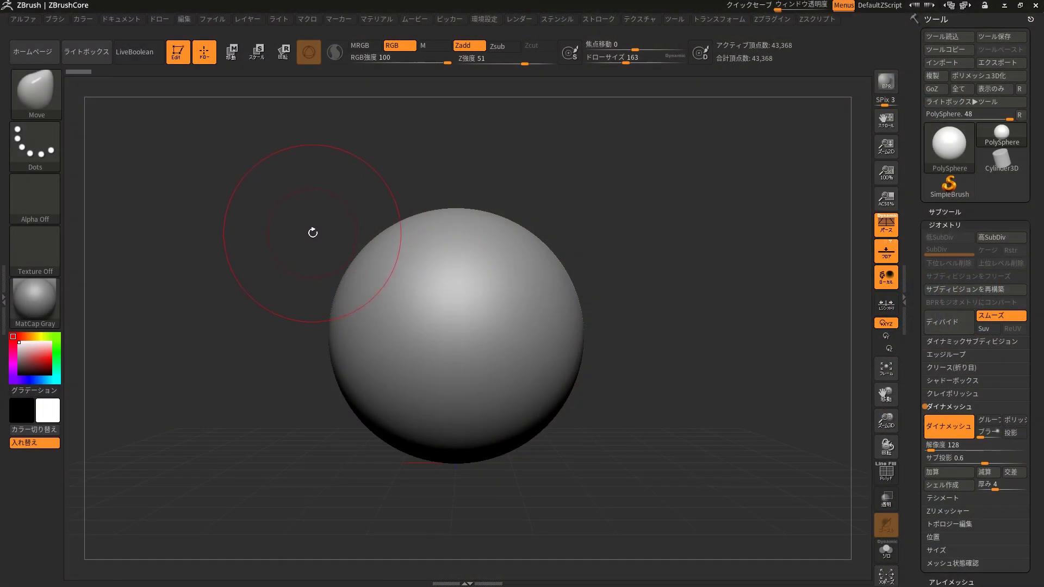
Load the DemoHeadFemale.ZPR project from LightBox's Project tab.
left_click(97, 54)
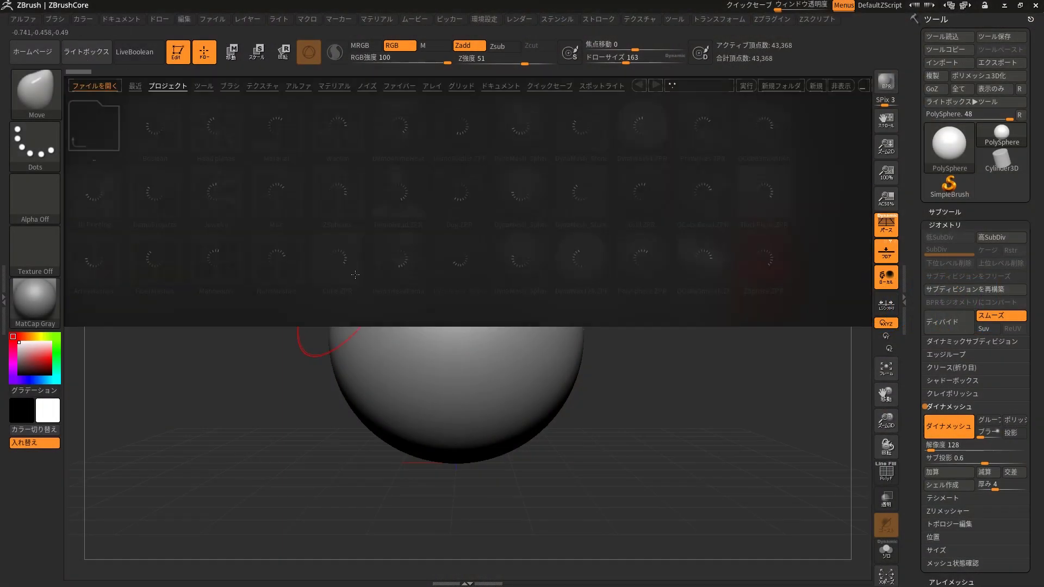
double_click(409, 259)
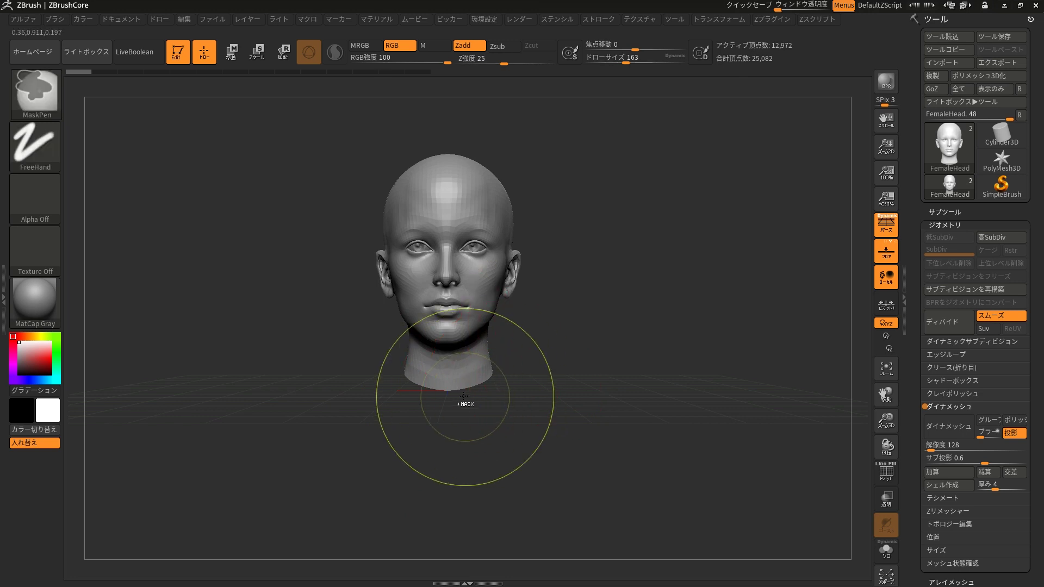
Narrow the head's neck base into a V shape.
key("f")
mouse_move(534, 486)
left_mouse_down()
mouse_move(460, 483)
mouse_move(447, 460)
left_mouse_up()
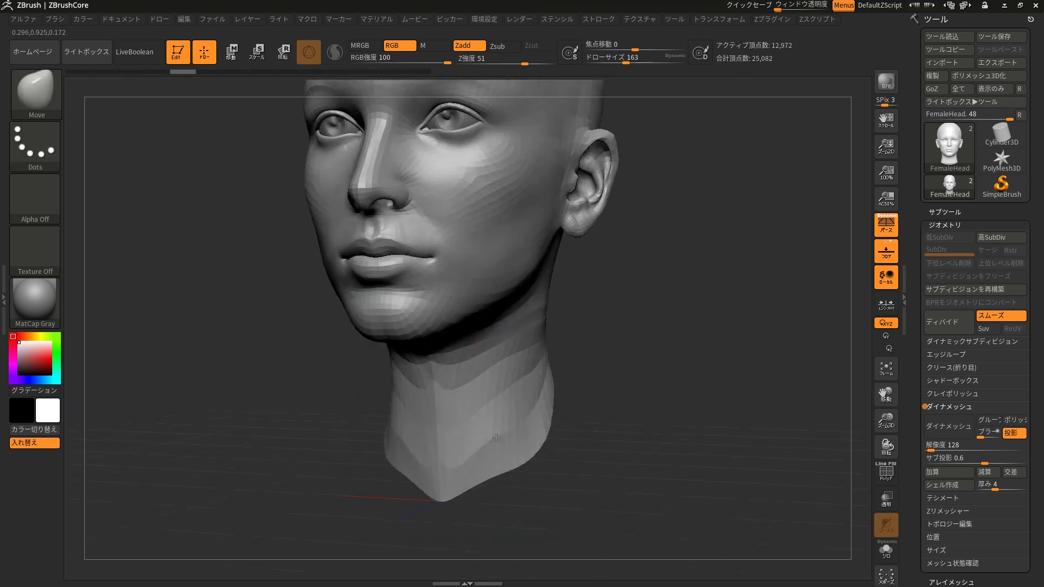
left_click_drag(536, 415, 571, 384)
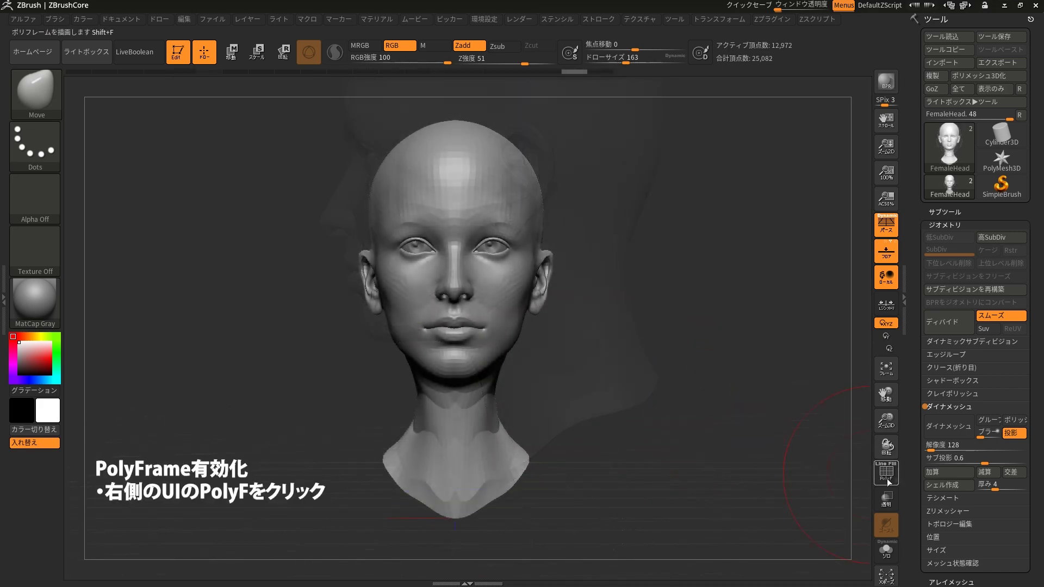
Turn on PolyFrame and DynaMesh the head with sub-projection set to 0.
left_click(885, 479)
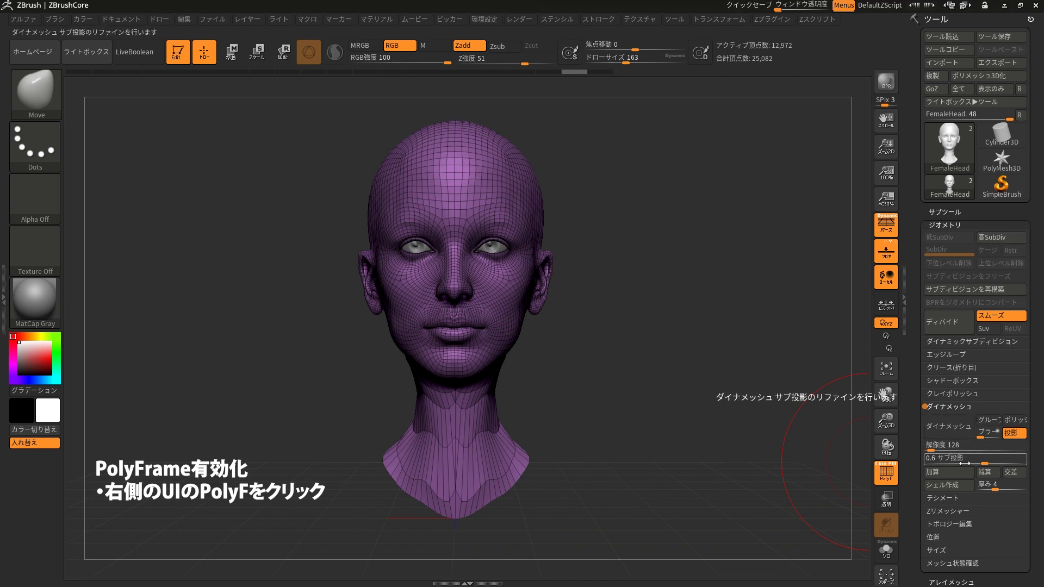
left_click_drag(963, 463, 925, 459)
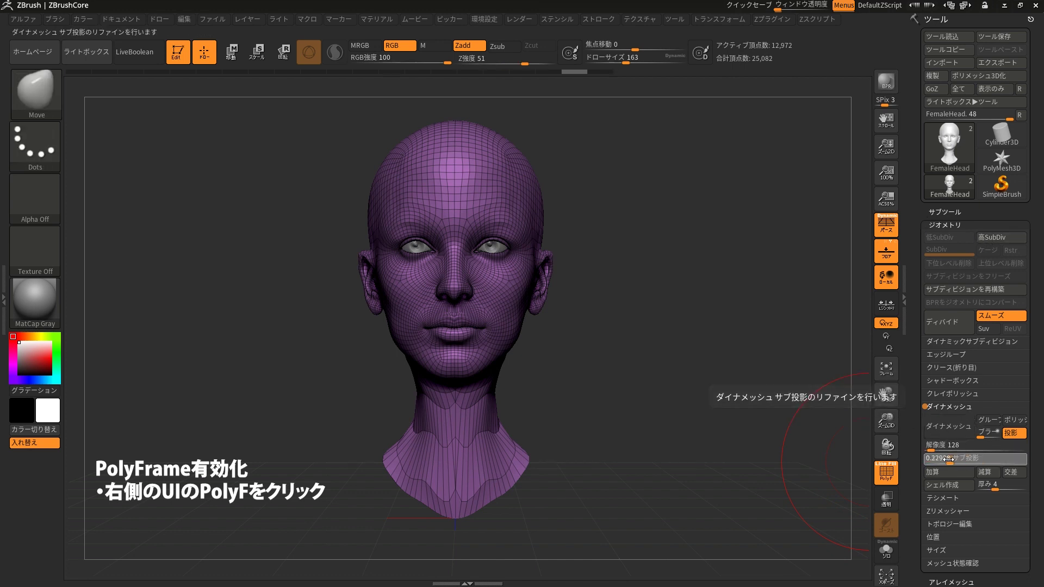
left_click(946, 430)
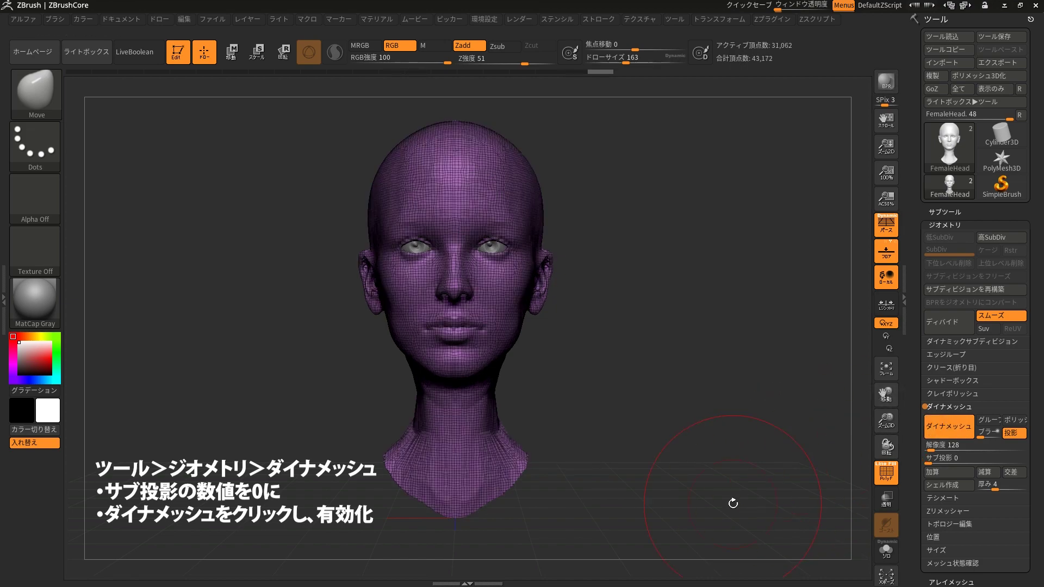
mouse_move(563, 471)
left_mouse_down()
mouse_move(479, 449)
mouse_move(511, 338)
left_mouse_up()
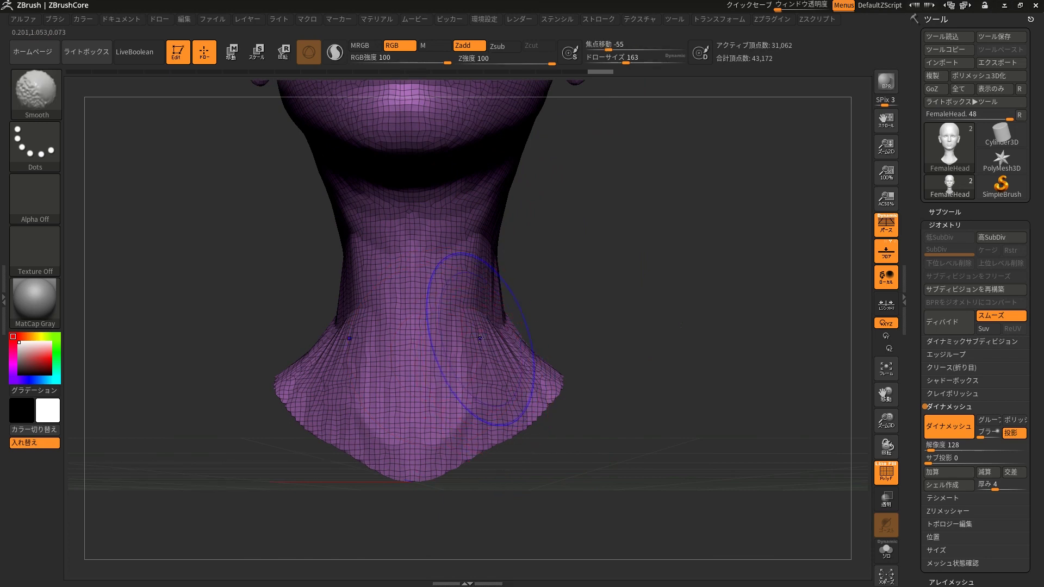
Drag the neck base down into a point and pull both shoulders outward.
left_click_drag(480, 338, 492, 364)
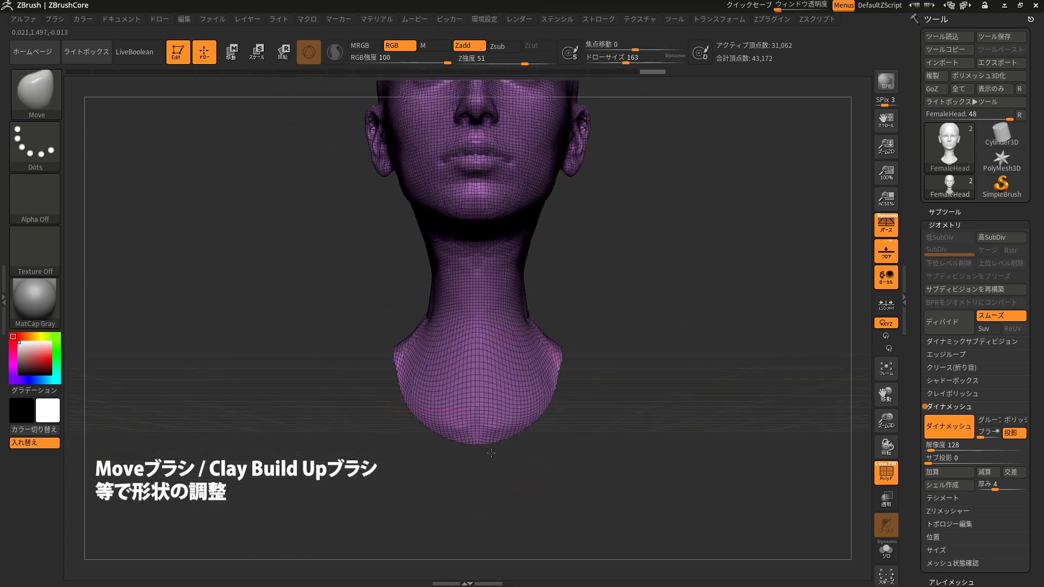
left_click_drag(491, 453, 479, 492)
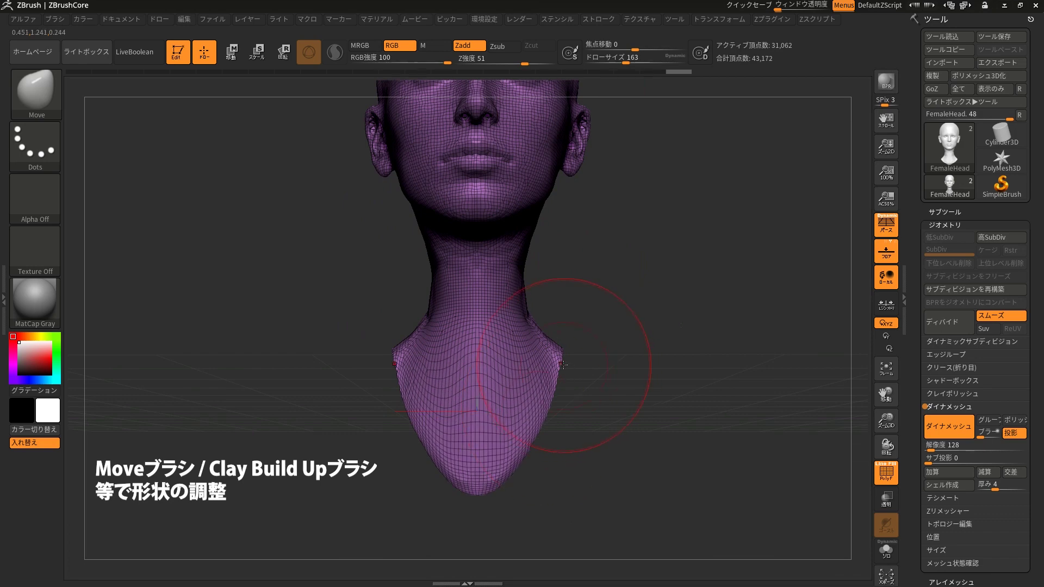
mouse_move(549, 337)
left_mouse_down()
mouse_move(641, 376)
mouse_move(536, 385)
left_mouse_up()
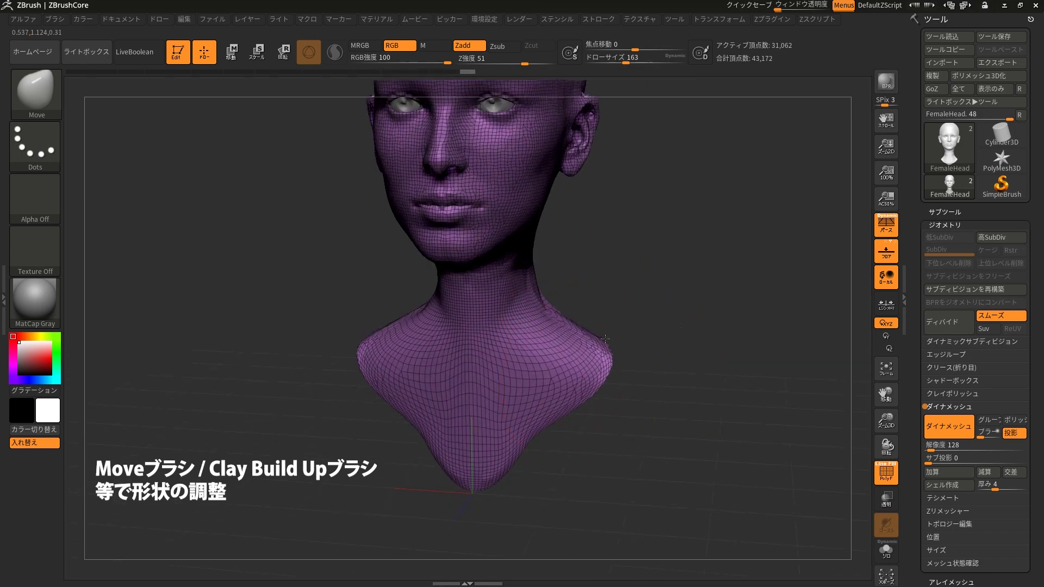
left_click_drag(653, 349, 619, 259)
mouse_move(647, 326)
left_mouse_down()
mouse_move(629, 291)
mouse_move(653, 334)
mouse_move(571, 338)
mouse_move(538, 415)
mouse_move(505, 306)
left_mouse_up()
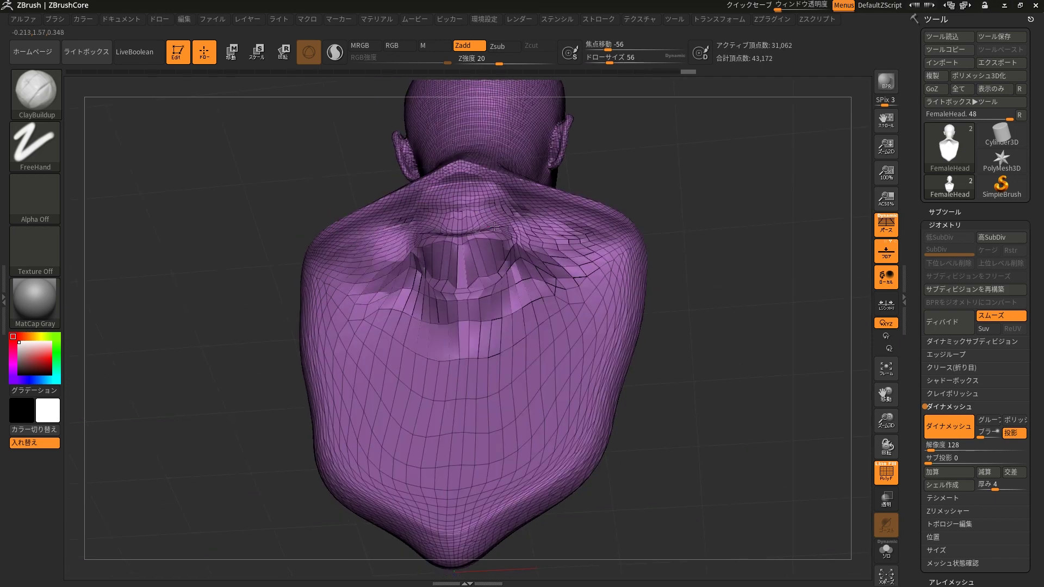
Build up ClayBuildup ridges across the central back, undoing one stroke.
right_click_drag(470, 306, 504, 248)
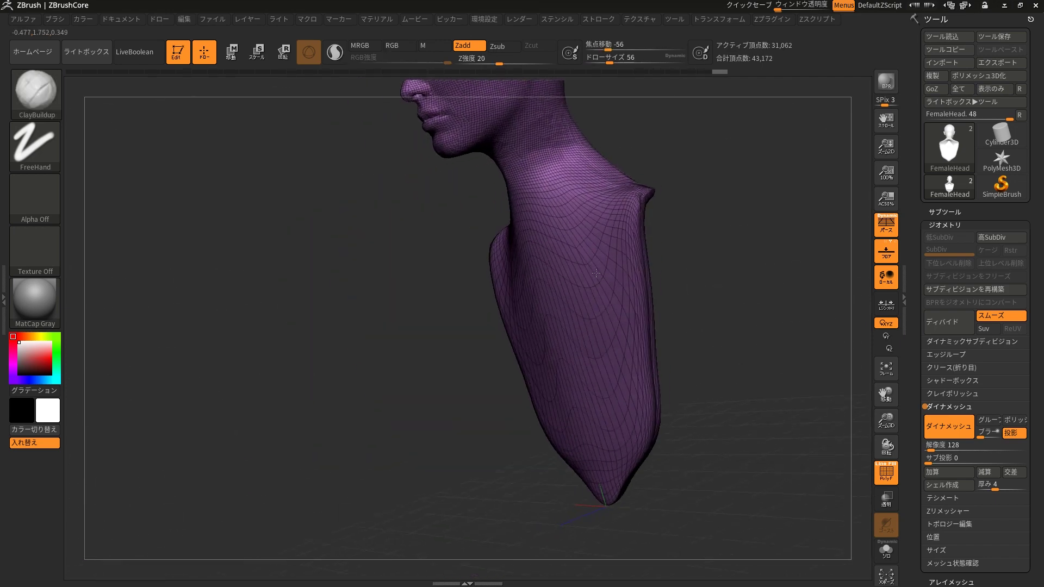
left_click_drag(519, 358, 465, 354)
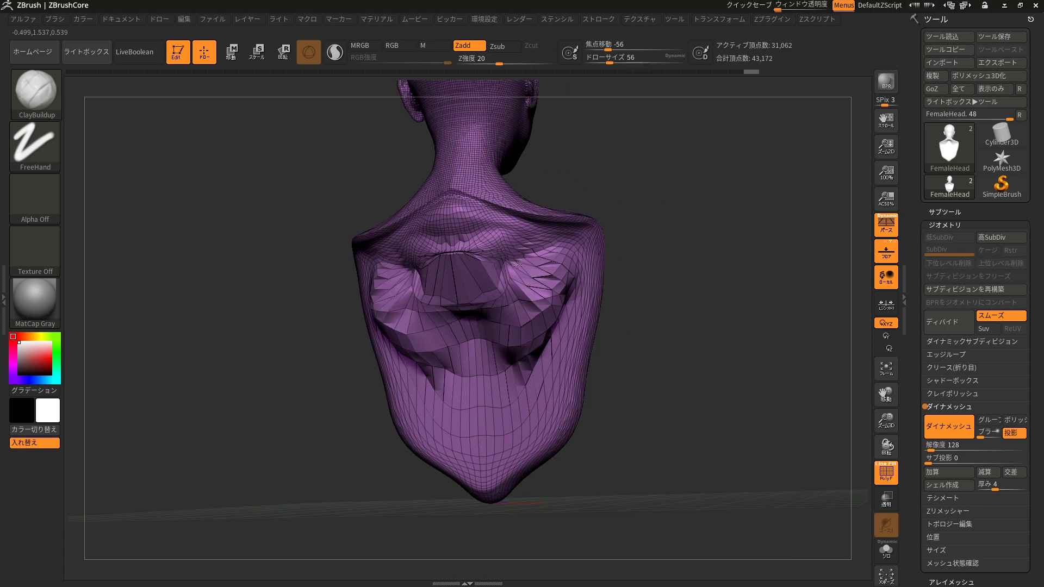
mouse_move(534, 267)
right_mouse_down()
mouse_move(576, 310)
mouse_move(523, 296)
mouse_move(473, 354)
right_mouse_up()
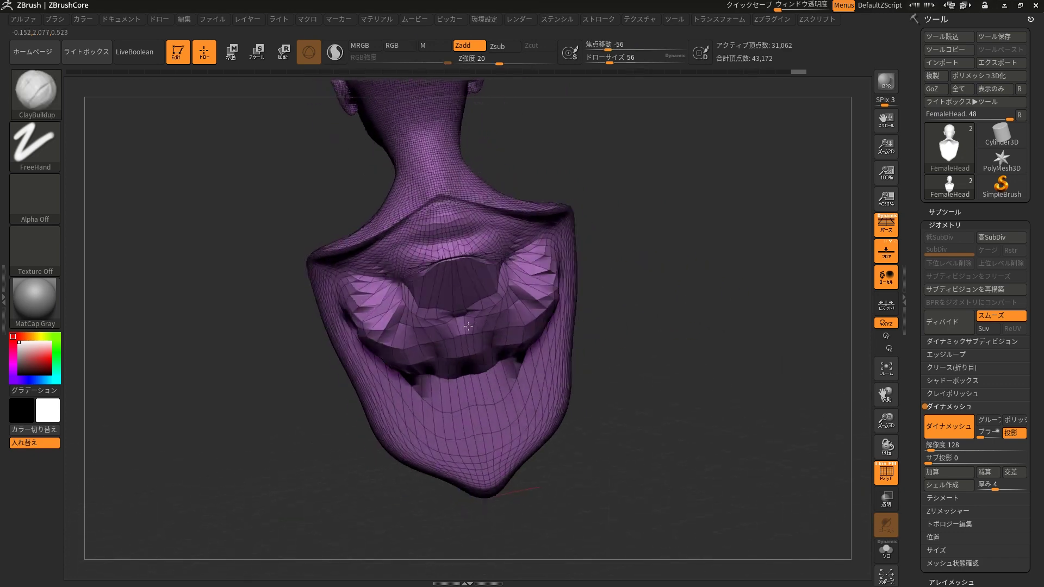
left_click_drag(452, 359, 501, 381)
left_click_drag(430, 413, 512, 391)
key("ctrl+z")
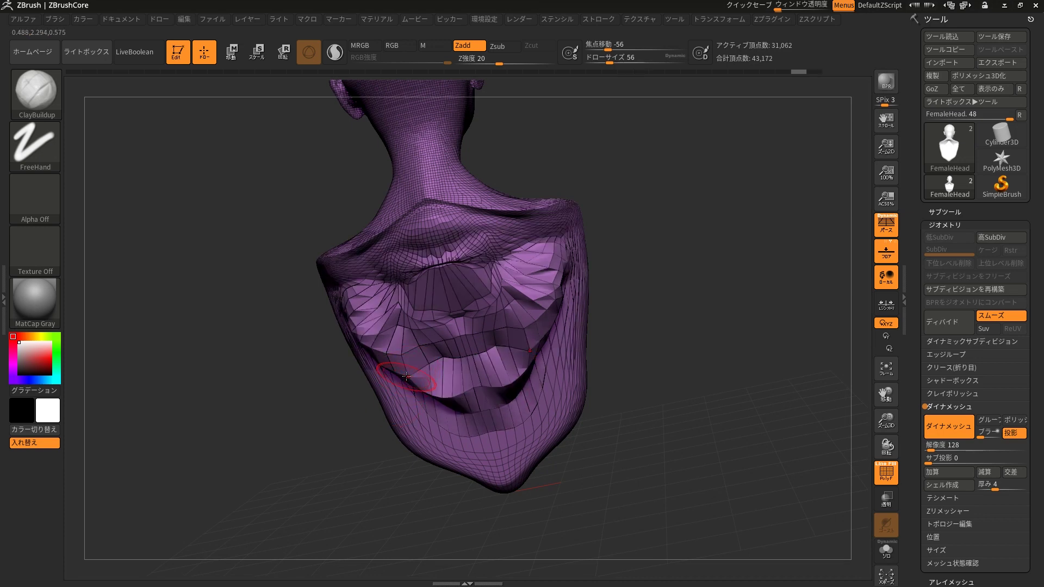
right_click_drag(424, 363, 643, 286)
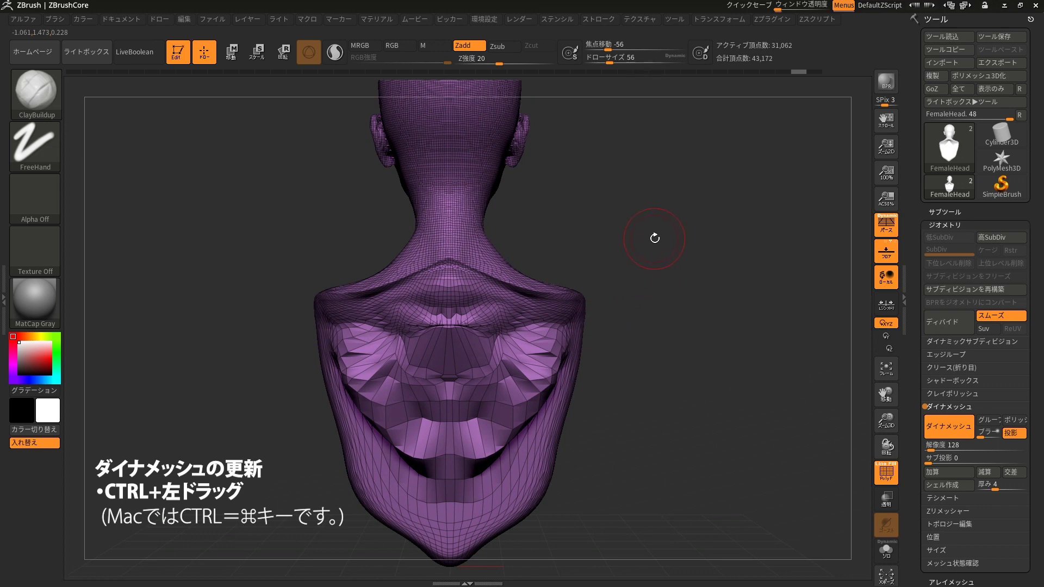
Update DynaMesh on the torso and sculpt the upper back and chest with ClayBuildup.
key("ctrl")
mouse_move(630, 138)
left_mouse_down("ctrl")
mouse_move(681, 349)
mouse_move(596, 357)
left_mouse_up("ctrl")
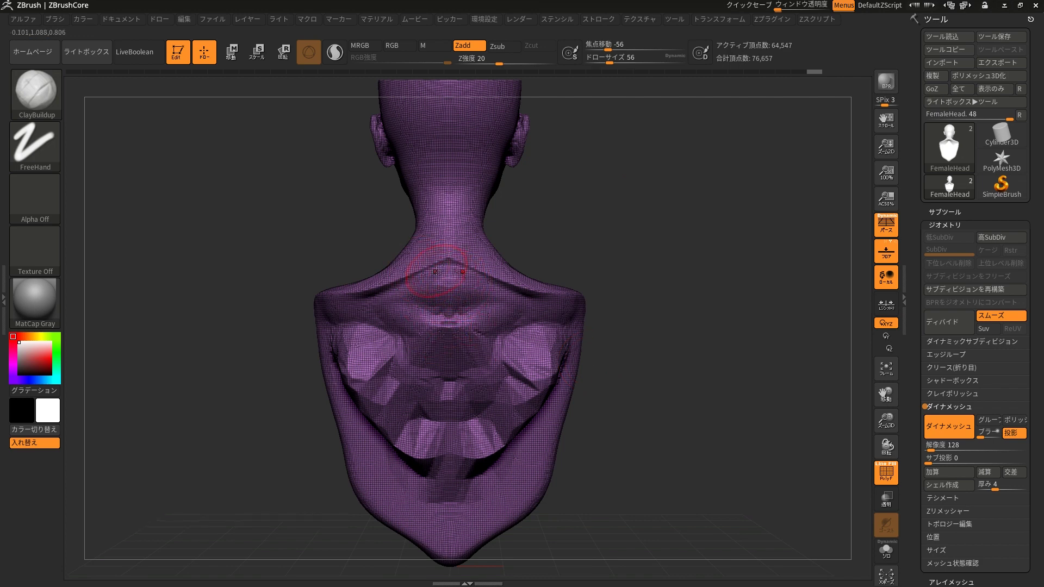
left_click_drag(457, 269, 514, 326)
right_click_drag(514, 327, 503, 359)
mouse_move(503, 359)
left_mouse_down()
mouse_move(500, 371)
mouse_move(435, 305)
left_mouse_up()
right_click_drag(435, 305, 512, 249)
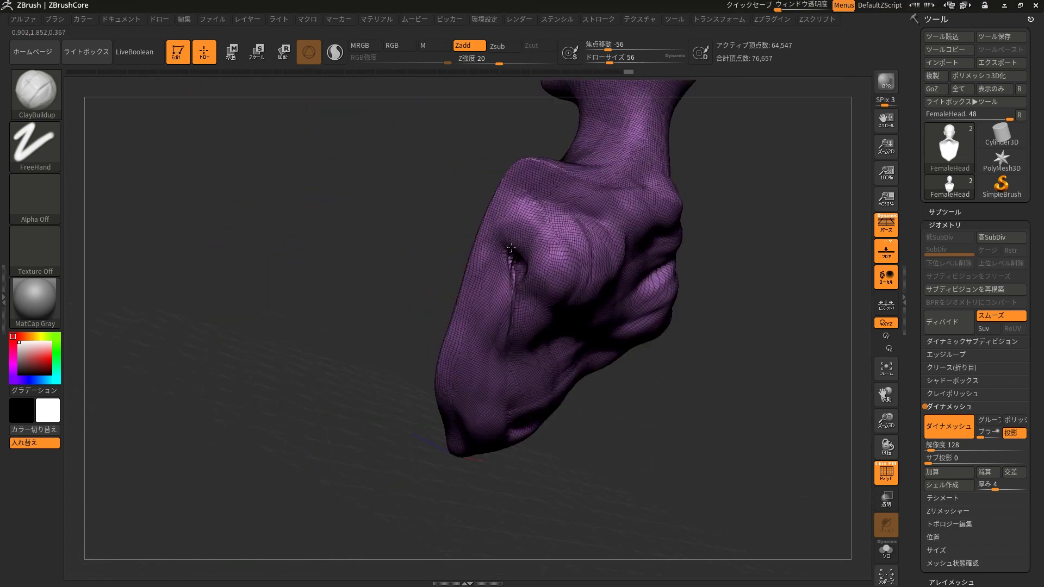
Sculpt the shoulder-blade muscles from a back view and hide PolyFrame.
mouse_move(503, 352)
right_mouse_down()
mouse_move(494, 459)
mouse_move(522, 305)
right_mouse_up()
left_click_drag(544, 305, 493, 277)
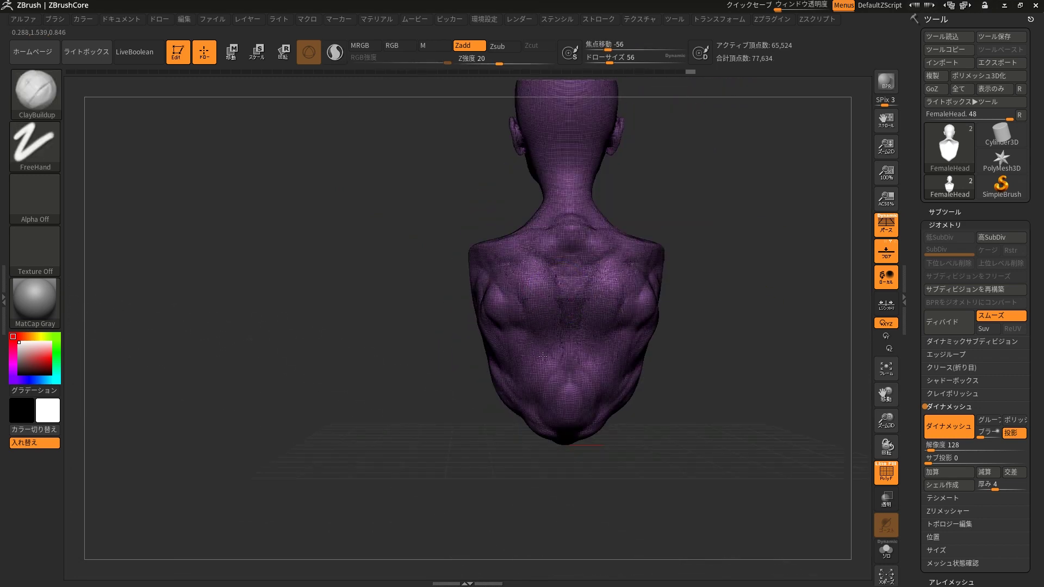
right_click_drag(494, 277, 413, 283)
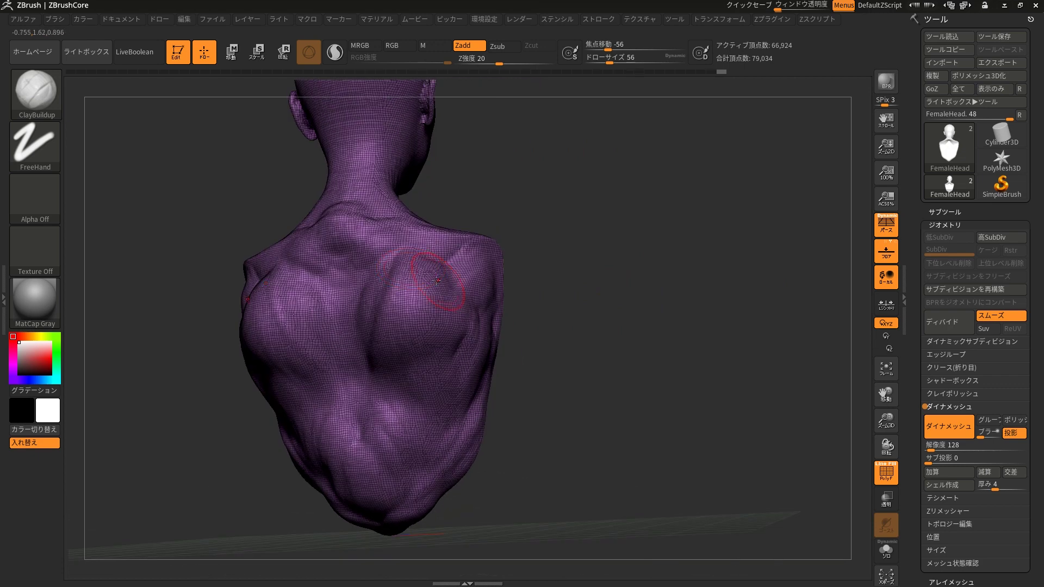
left_click_drag(413, 283, 391, 345)
key("shift+f")
mouse_move(390, 345)
right_mouse_down()
mouse_move(396, 279)
mouse_move(341, 276)
right_mouse_up()
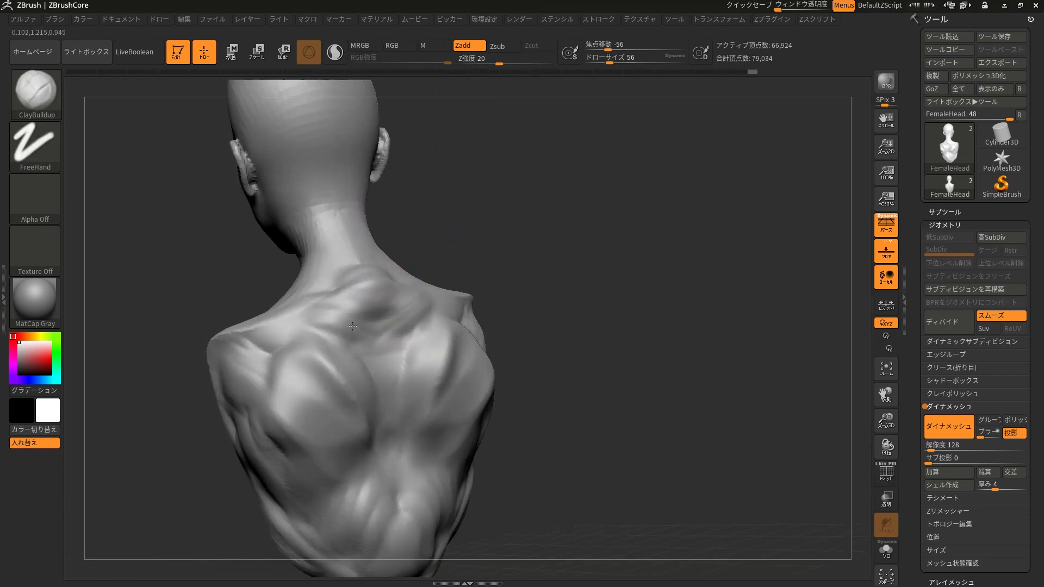
mouse_move(342, 276)
left_mouse_down()
mouse_move(362, 292)
mouse_move(357, 337)
left_mouse_up()
Finish the upper back, then stretch the torso bottom downward with the Move brush.
mouse_move(356, 337)
right_mouse_down()
mouse_move(422, 366)
mouse_move(489, 309)
mouse_move(446, 307)
mouse_move(404, 324)
right_mouse_up()
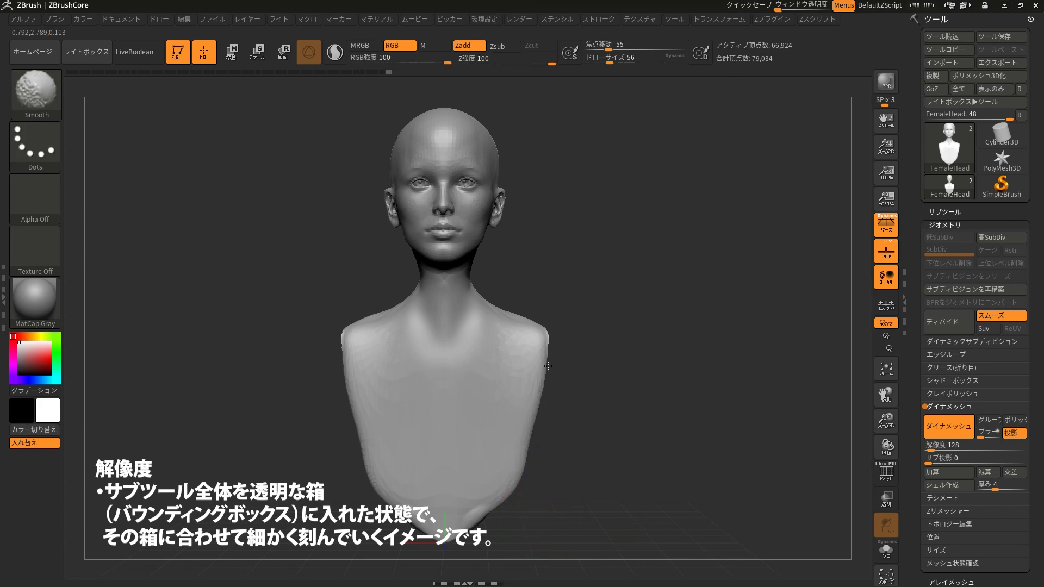
left_click_drag(532, 509, 524, 441, "alt")
left_click(36, 91)
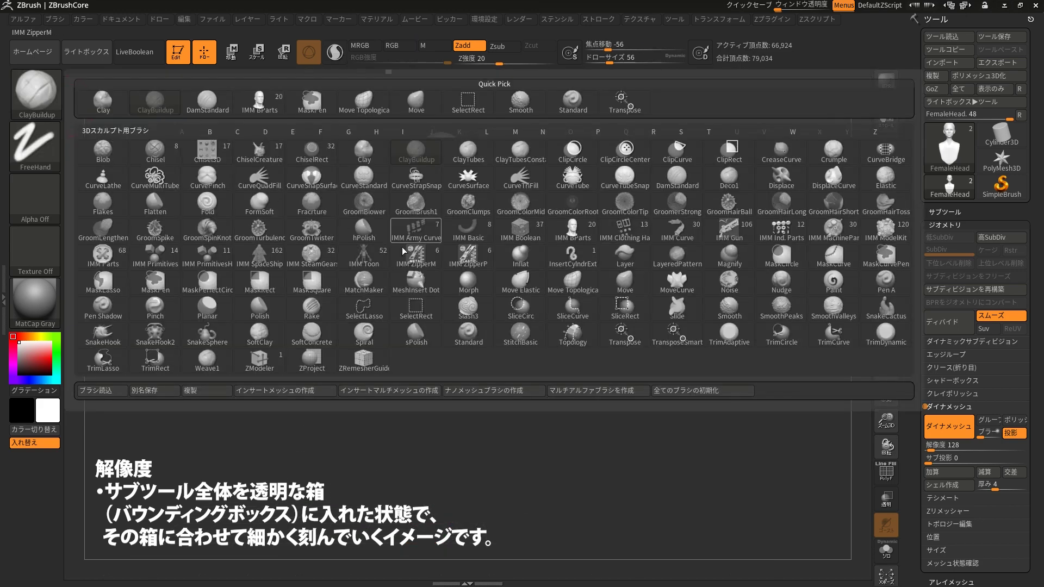
left_click(416, 101)
left_click_drag(470, 342, 476, 350)
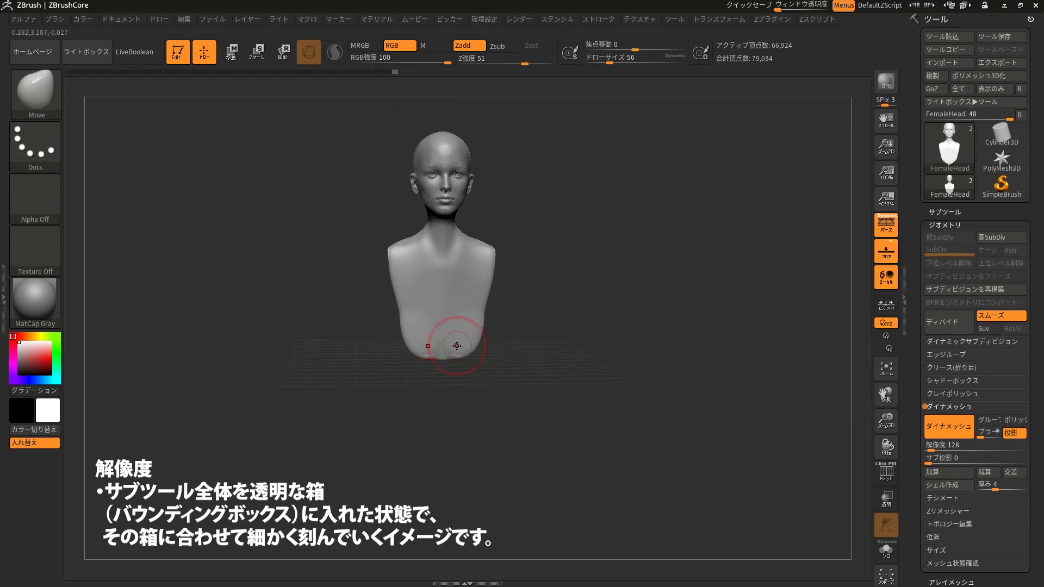
right_click_drag(457, 346, 452, 357)
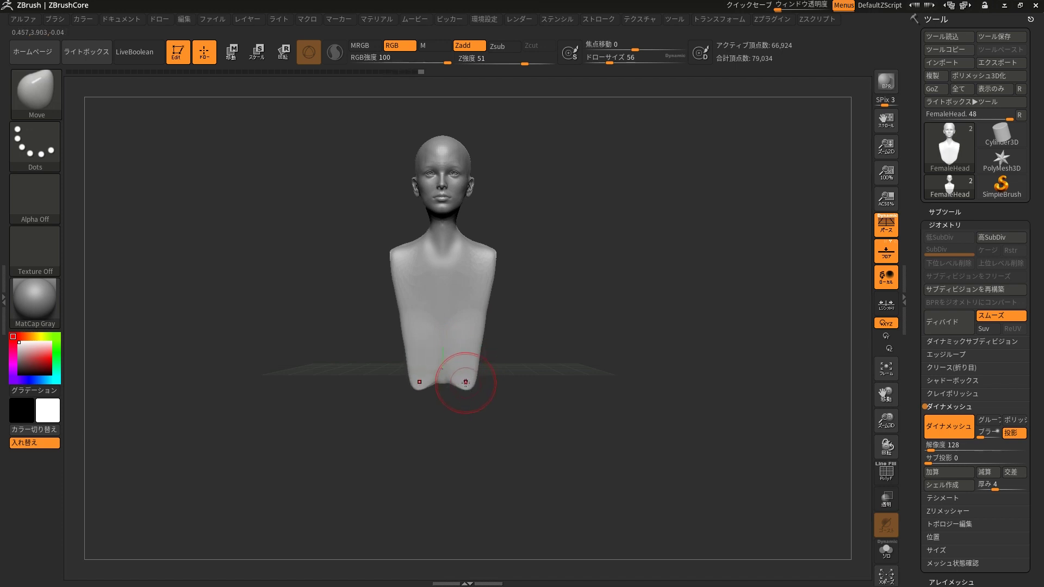
right_click_drag(450, 382, 520, 500, "ctrl")
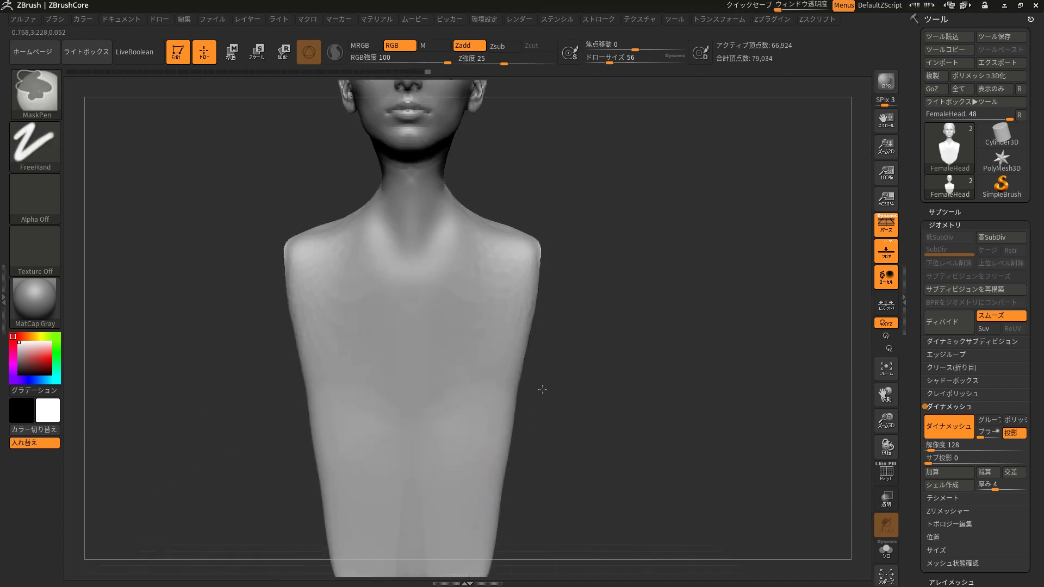
Remesh the bust with DynaMesh and show PolyFrame to check its topology.
left_click_drag(594, 243, 617, 425, "ctrl")
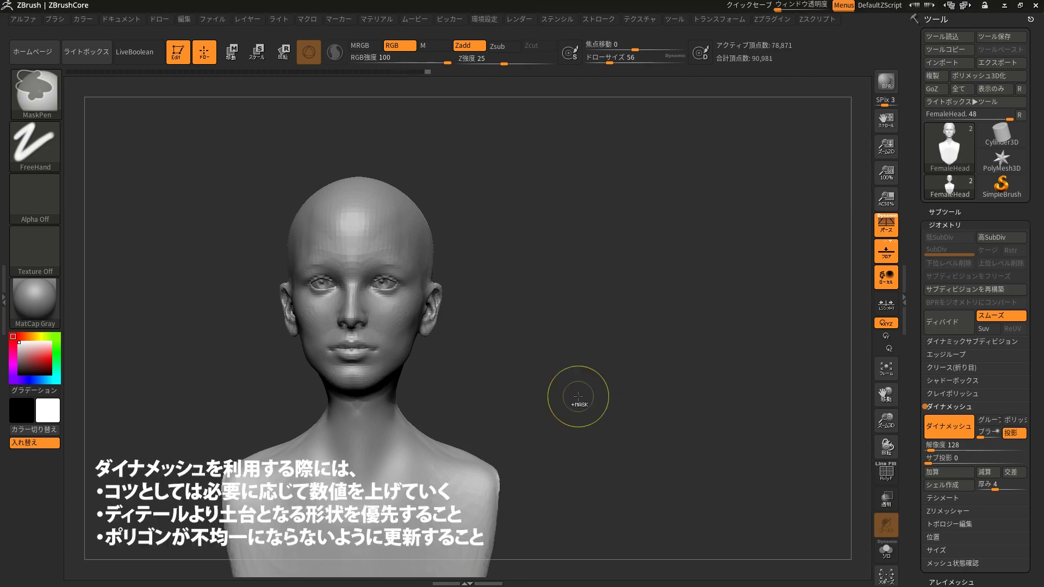
right_click_drag(351, 288, 556, 292)
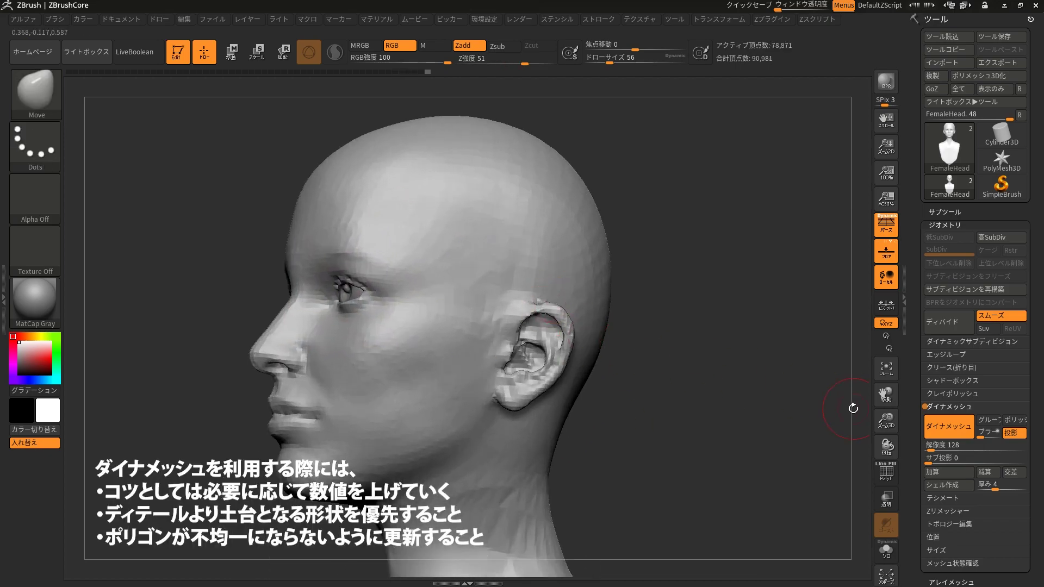
left_click(887, 472)
mouse_move(680, 326)
left_mouse_down()
mouse_move(562, 388)
mouse_move(457, 544)
mouse_move(577, 376)
left_mouse_up()
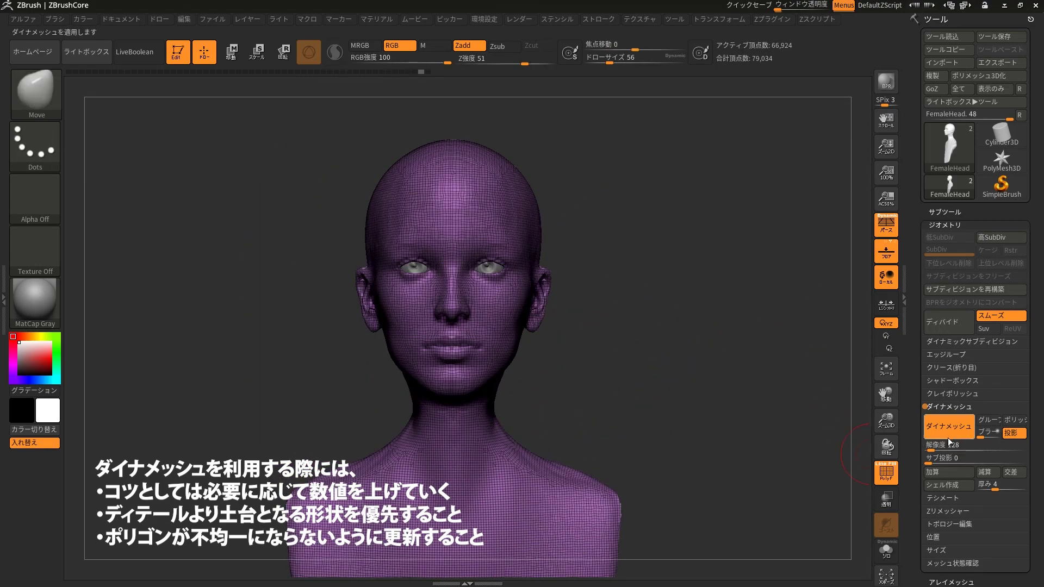
Set DynaMesh resolution to 256, remesh to 305,758 points, and hide PolyFrame.
left_click(933, 446)
type("256")
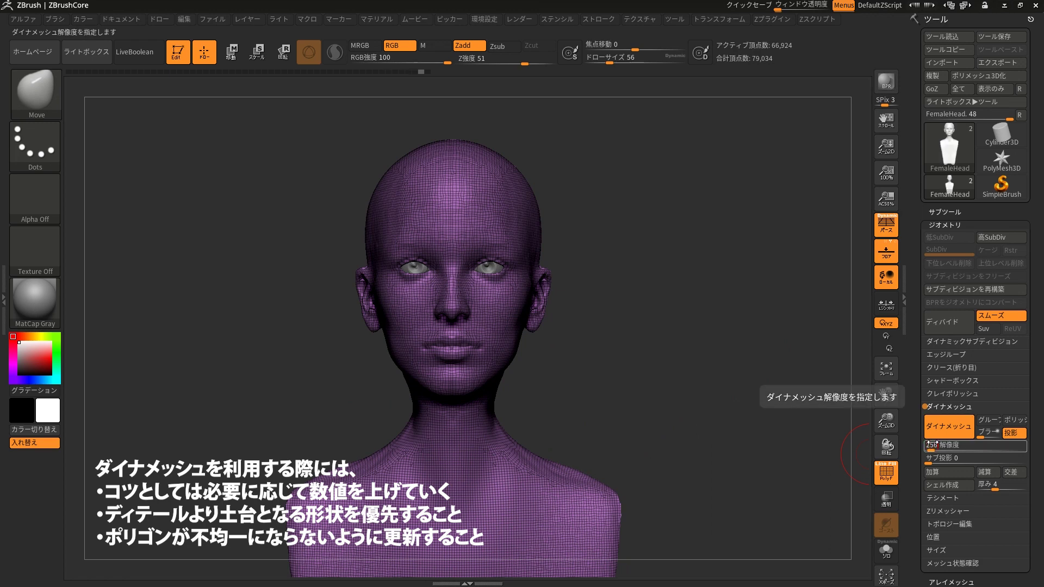
key("Return")
key("ctrl")
left_click_drag(562, 282, 549, 310, "ctrl")
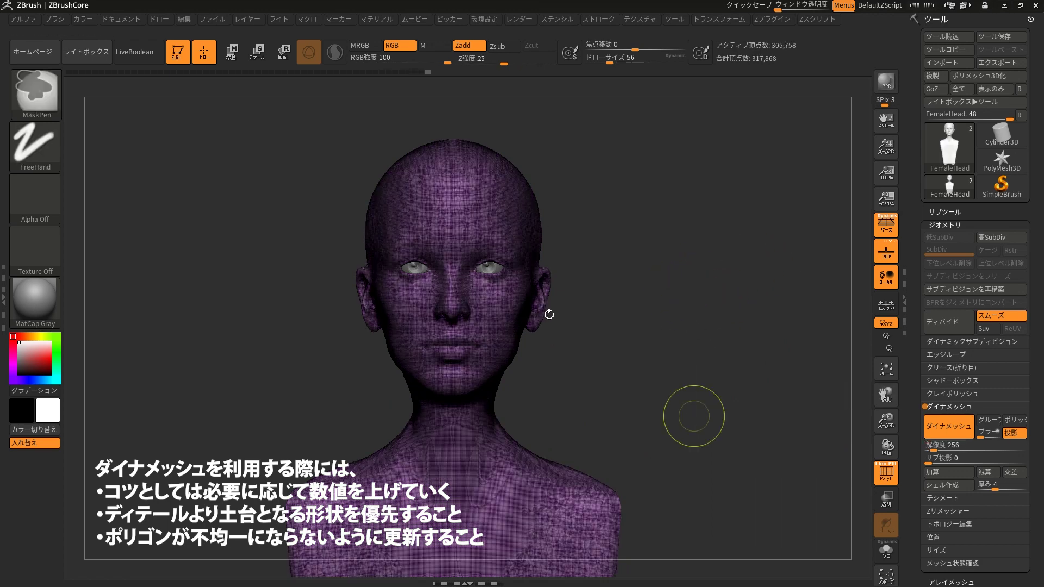
left_click(886, 476)
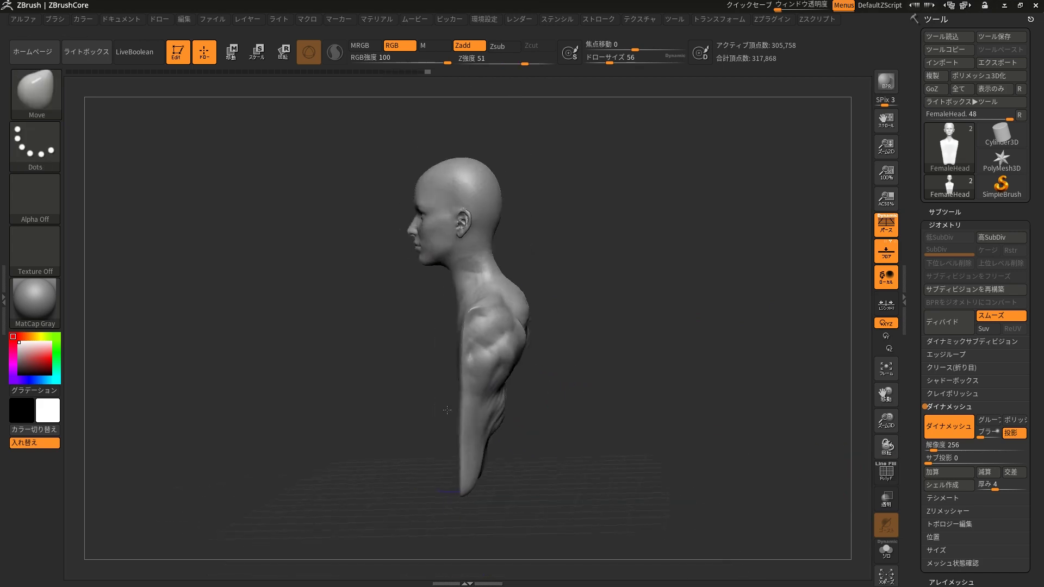
left_click_drag(707, 272, 380, 272)
With ClayBuildup, carve a spine groove flanked by back muscles.
key("b")
key("c")
key("b")
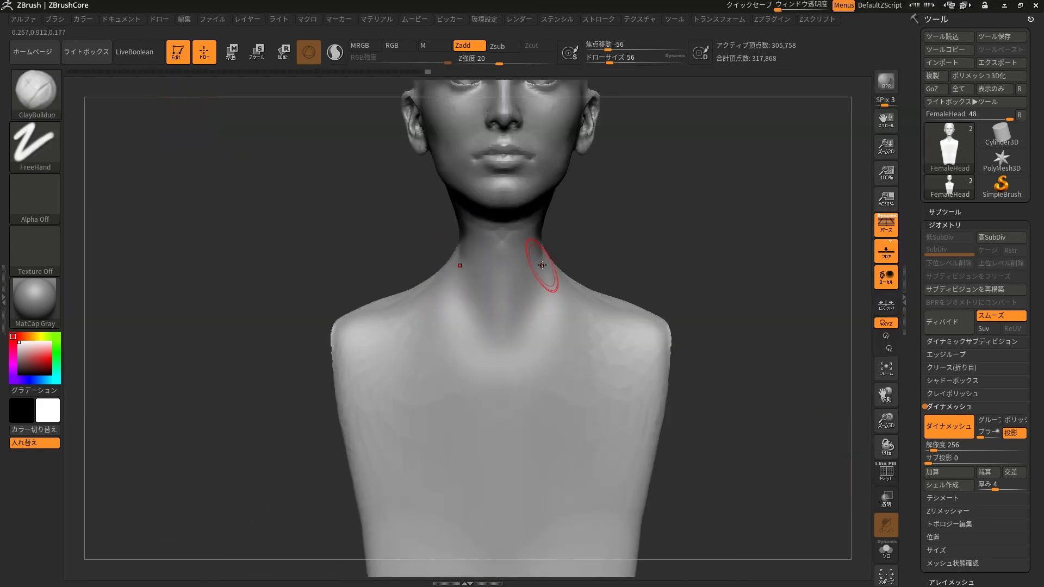
mouse_move(504, 310)
left_mouse_down()
mouse_move(516, 351)
mouse_move(560, 413)
left_mouse_up()
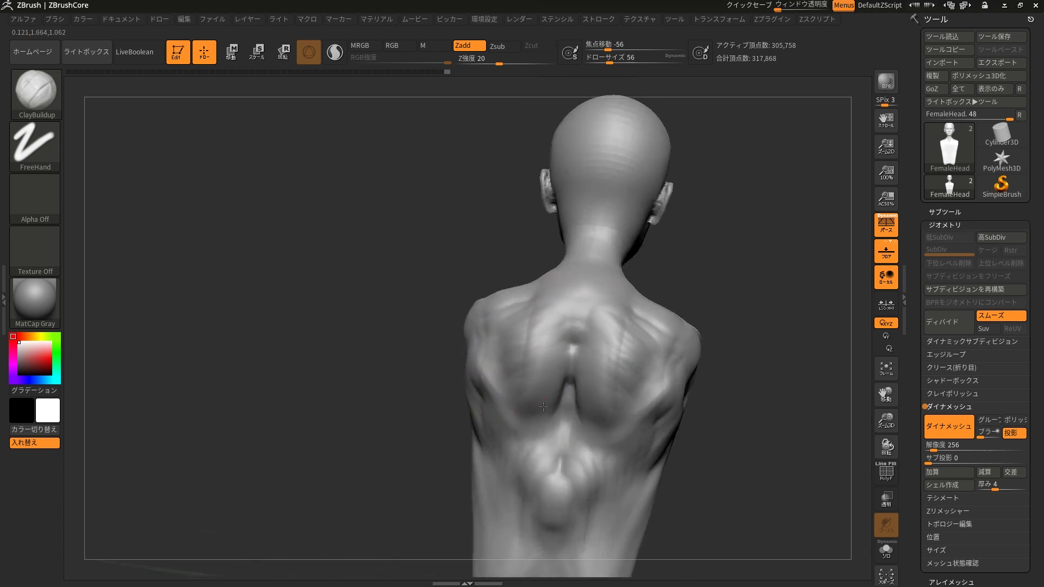
left_click_drag(625, 354, 507, 468)
mouse_move(493, 317)
right_mouse_down()
mouse_move(474, 310)
mouse_move(524, 419)
mouse_move(593, 78)
right_mouse_up()
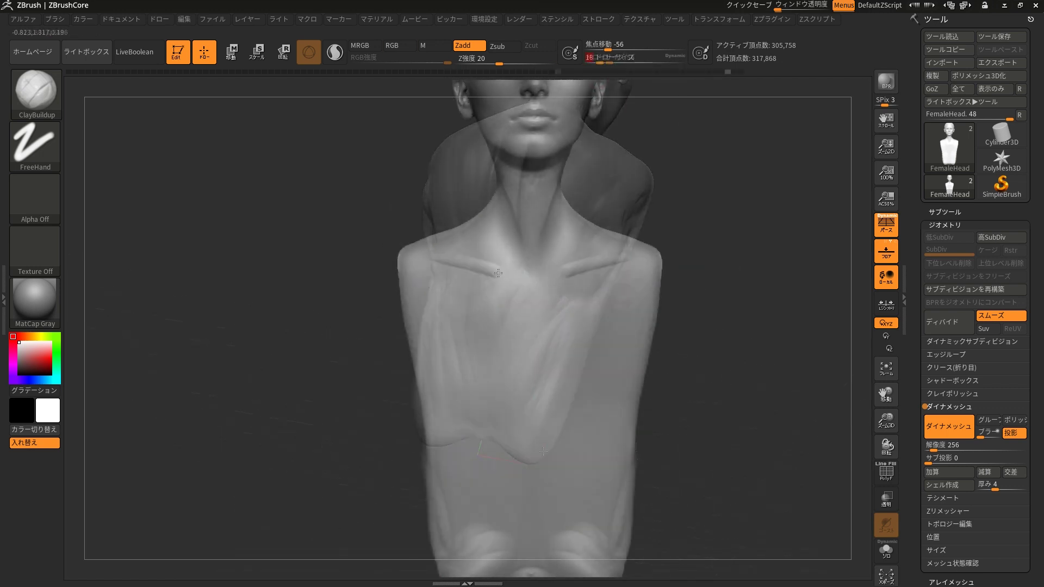
Smooth the collarbones and build up clay just below them.
left_click_drag(525, 285, 455, 249, "shift")
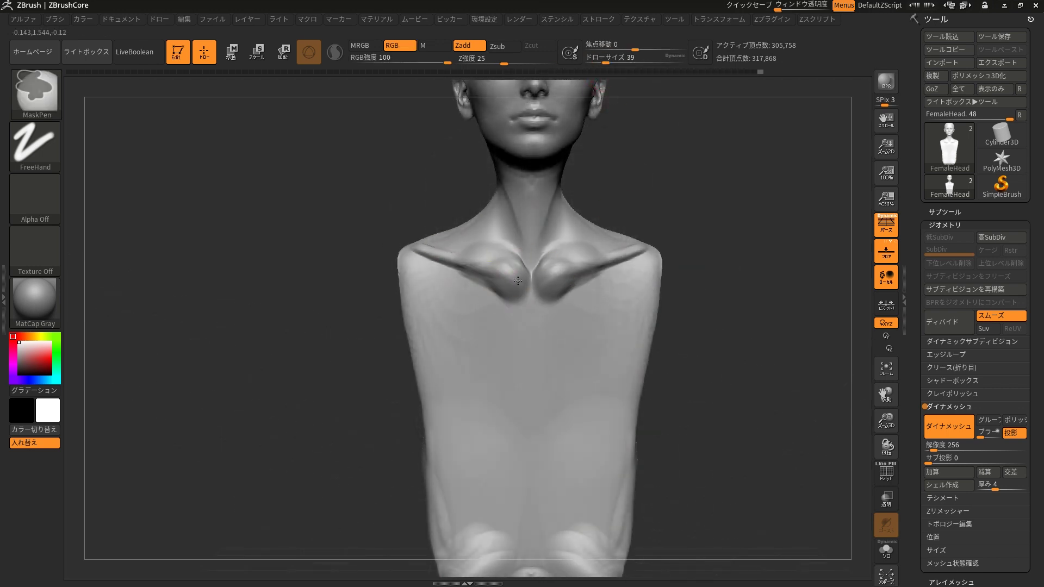
right_click_drag(533, 272, 495, 281, "ctrl")
key("b")
key("c")
key("b")
left_click_drag(509, 256, 445, 321)
mouse_move(489, 272)
left_mouse_down()
mouse_move(548, 322)
mouse_move(522, 375)
left_mouse_up()
Build the pectoral masses, joined by a thick curved ridge beneath the chest.
left_click_drag(528, 278, 457, 354)
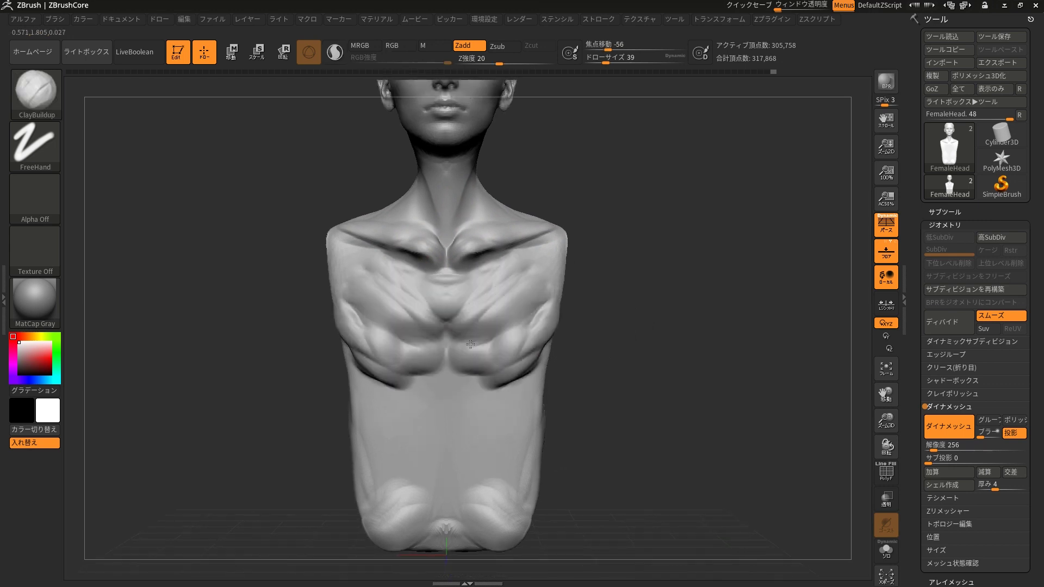
mouse_move(554, 261)
left_mouse_down()
mouse_move(479, 358)
mouse_move(444, 353)
mouse_move(517, 304)
mouse_move(467, 255)
mouse_move(533, 338)
left_mouse_up()
right_click_drag(488, 369, 485, 332, "alt")
left_click_drag(484, 333, 500, 332)
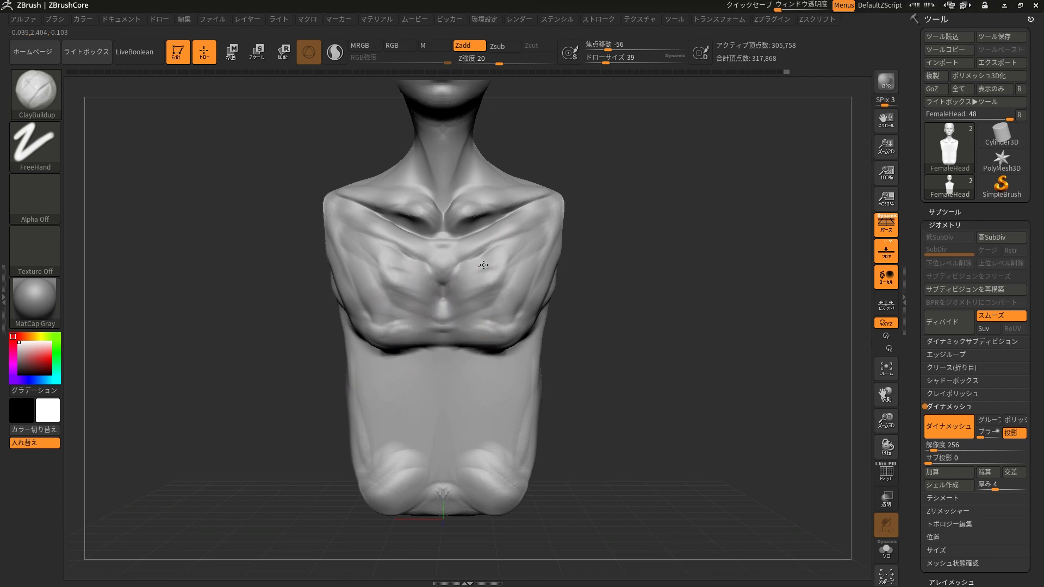
mouse_move(484, 265)
left_mouse_down()
mouse_move(522, 305)
mouse_move(488, 369)
left_mouse_up()
mouse_move(539, 326)
left_mouse_down()
mouse_move(489, 381)
mouse_move(452, 383)
mouse_move(501, 419)
mouse_move(511, 456)
mouse_move(489, 500)
left_mouse_up()
Add abdominal muscles, a navel ridge and belly folds, then inspect the bust all around.
mouse_move(479, 424)
left_mouse_down()
mouse_move(471, 488)
mouse_move(489, 435)
mouse_move(512, 468)
left_mouse_up()
mouse_move(506, 413)
left_mouse_down()
mouse_move(512, 511)
mouse_move(485, 478)
mouse_move(511, 381)
mouse_move(505, 359)
mouse_move(567, 324)
mouse_move(577, 263)
mouse_move(485, 391)
left_mouse_up()
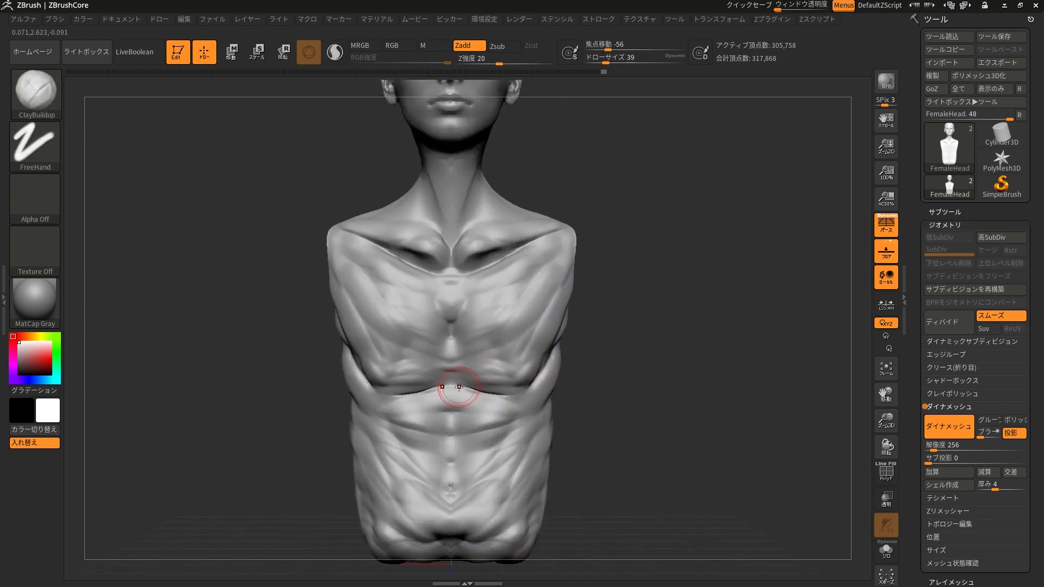
right_click_drag(521, 399, 447, 407)
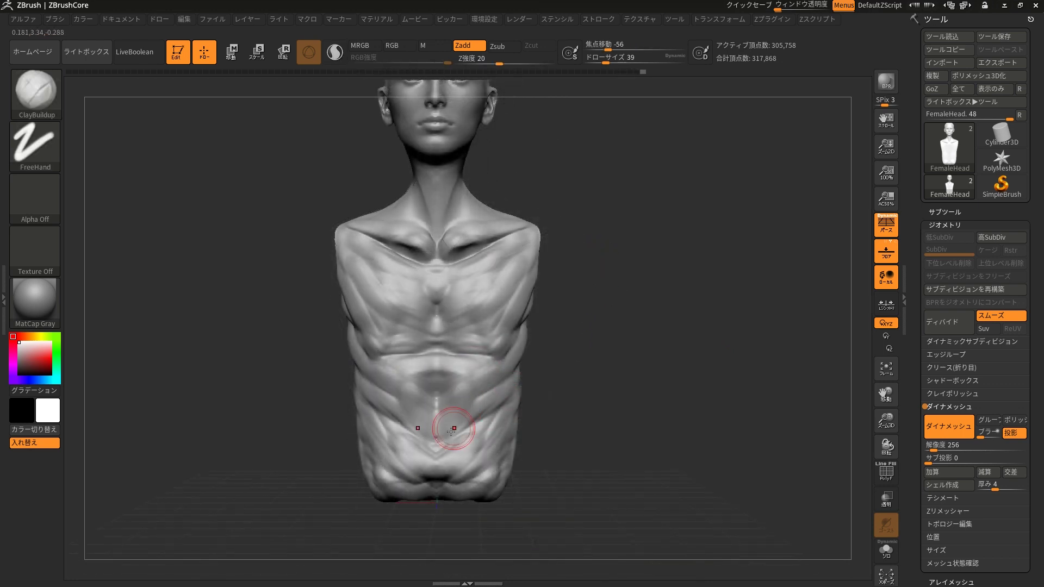
right_click_drag(499, 452, 452, 384)
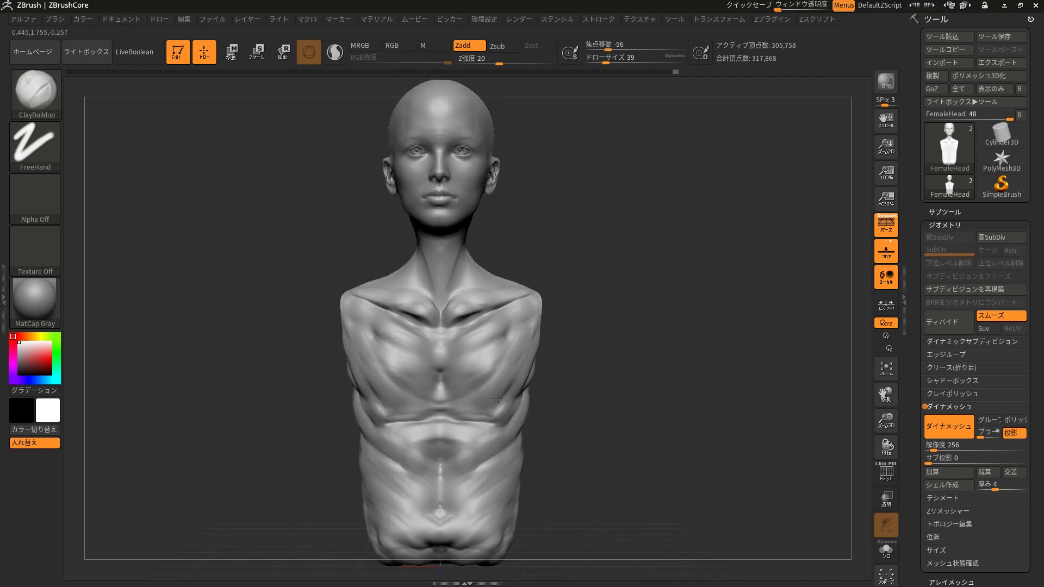
mouse_move(524, 349)
right_mouse_down()
mouse_move(509, 361)
mouse_move(470, 359)
right_mouse_up()
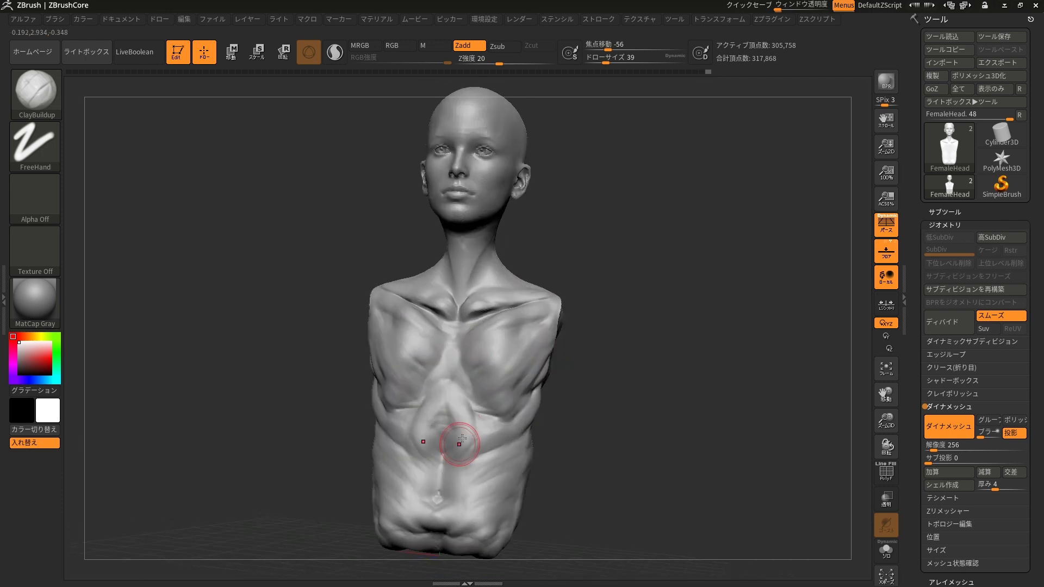
right_click_drag(446, 476, 500, 418)
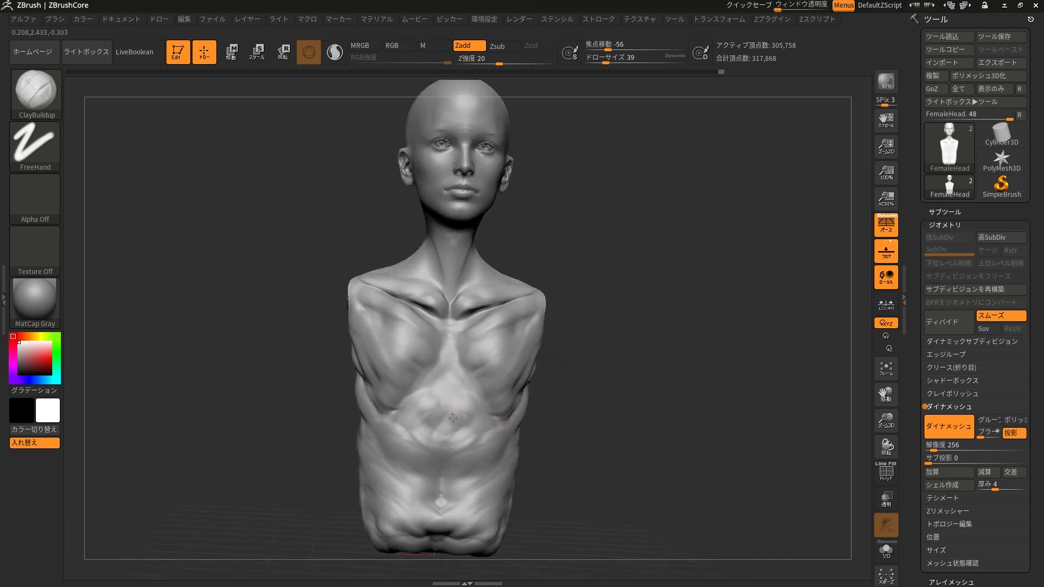
mouse_move(465, 361)
right_mouse_down()
mouse_move(497, 489)
mouse_move(508, 366)
mouse_move(561, 322)
mouse_move(497, 312)
right_mouse_up()
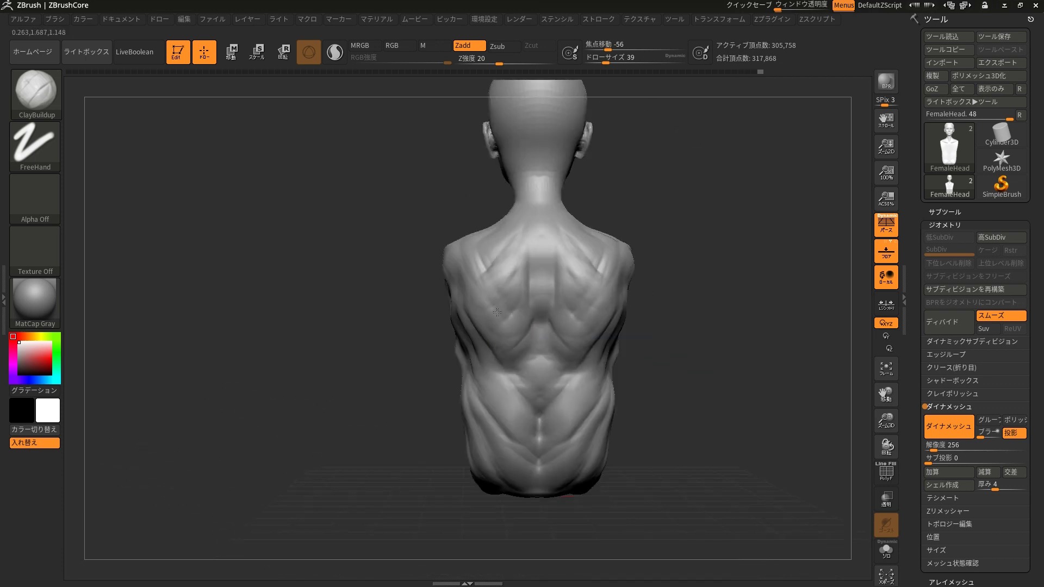
mouse_move(513, 227)
right_mouse_down()
mouse_move(517, 292)
mouse_move(494, 369)
right_mouse_up()
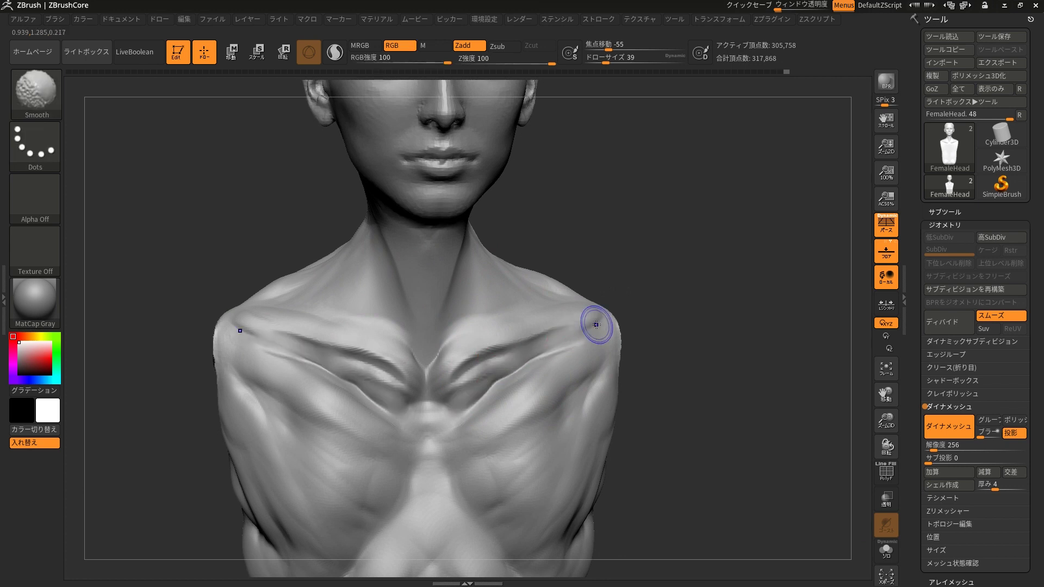
right_click_drag(594, 319, 460, 373, "ctrl")
Deepen the grooves under the pectorals and the abdominal creases, and resculpt the clavicles.
left_click_drag(479, 368, 492, 386)
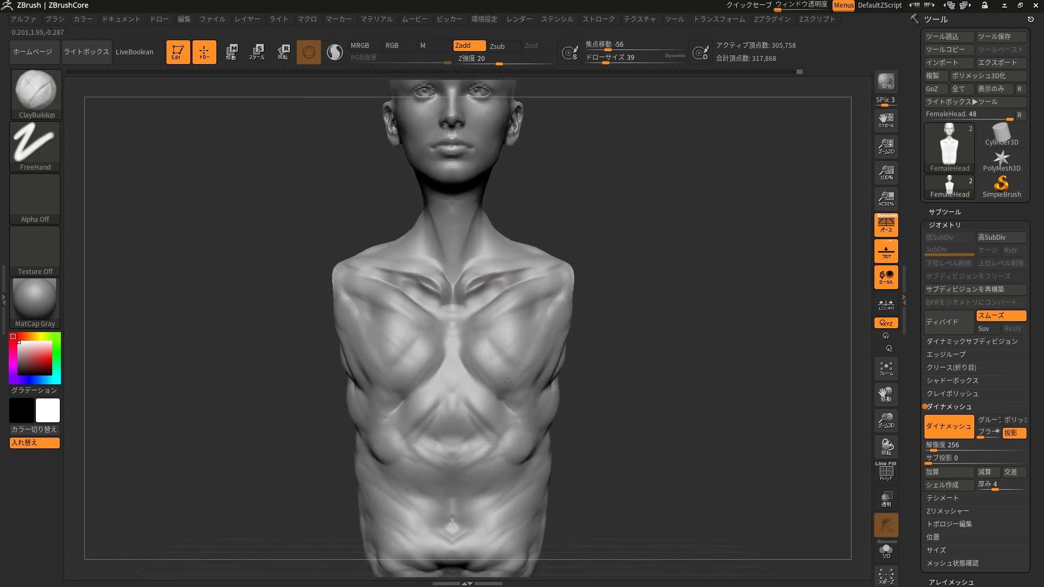
mouse_move(489, 339)
left_mouse_down()
mouse_move(519, 375)
mouse_move(495, 394)
mouse_move(525, 350)
mouse_move(506, 376)
left_mouse_up()
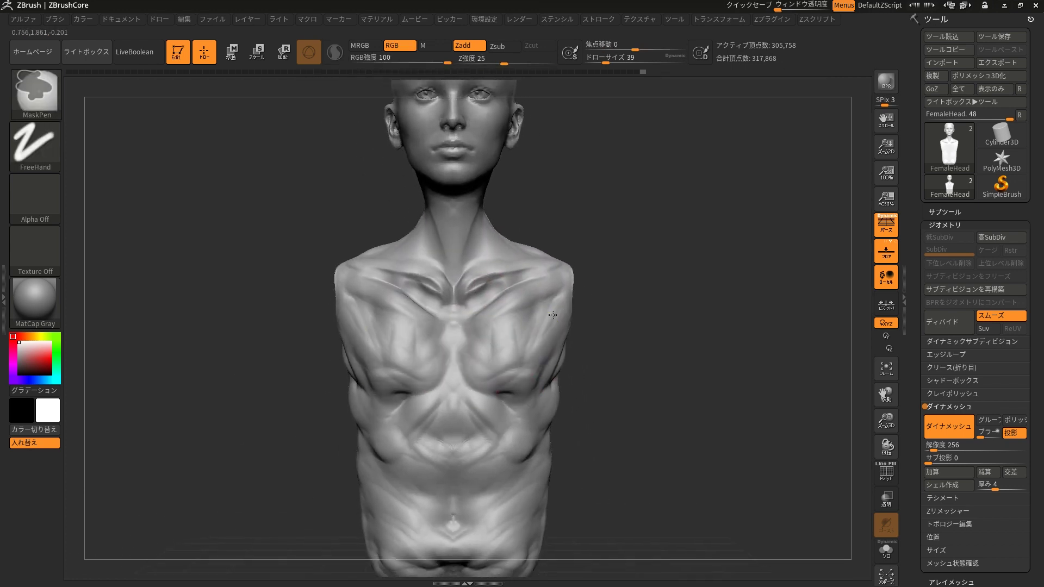
key("f")
mouse_move(430, 365)
left_mouse_down()
mouse_move(531, 431)
mouse_move(473, 354)
left_mouse_up()
left_click_drag(452, 430, 495, 443)
left_click_drag(490, 397, 511, 466)
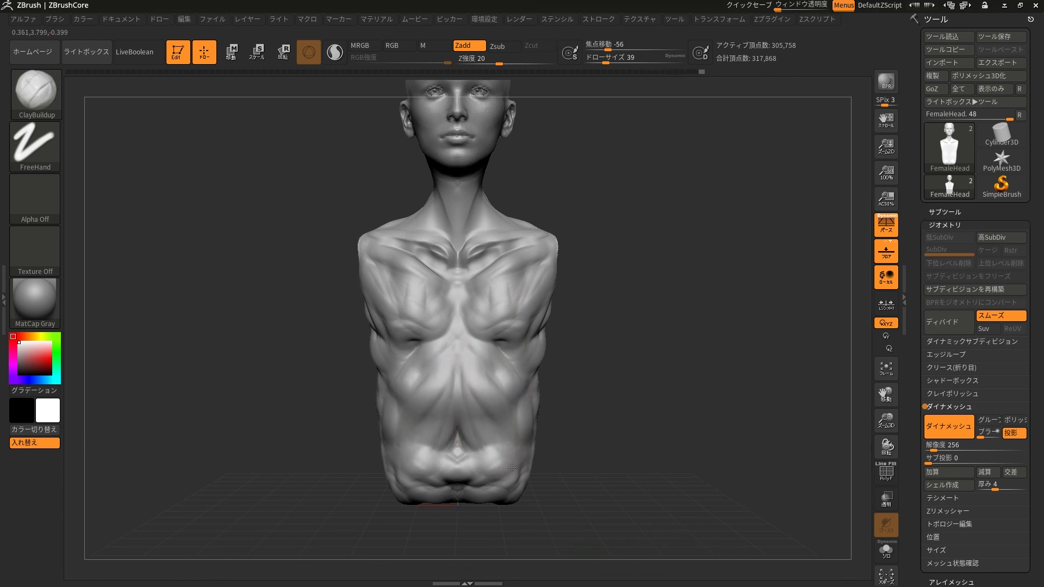
mouse_move(643, 292)
left_mouse_down("alt")
mouse_move(496, 273)
mouse_move(426, 342)
mouse_move(540, 298)
mouse_move(435, 307)
mouse_move(524, 296)
mouse_move(381, 326)
mouse_move(502, 326)
mouse_move(560, 303)
left_mouse_up("alt")
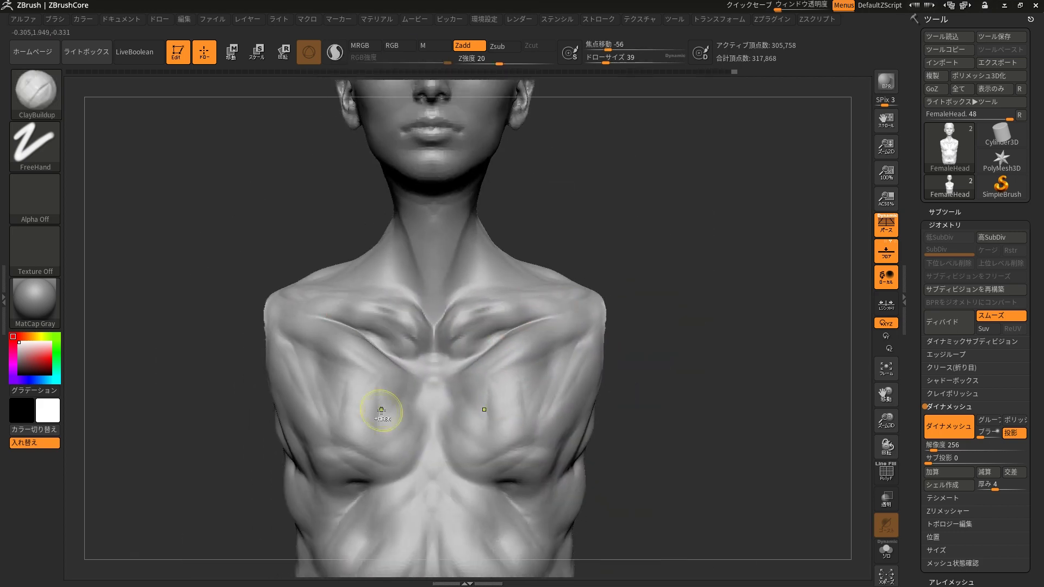
Flatten the clavicles into planes with the TrimDynamic brush.
key("f")
key("b")
key("t")
key("d")
mouse_move(755, 324)
left_mouse_down("alt")
mouse_move(478, 366)
mouse_move(531, 349)
mouse_move(546, 360)
mouse_move(457, 397)
mouse_move(490, 380)
left_mouse_up("alt")
mouse_move(490, 381)
left_mouse_down()
mouse_move(544, 377)
mouse_move(506, 402)
left_mouse_up()
left_click_drag(680, 381, 680, 327, "alt")
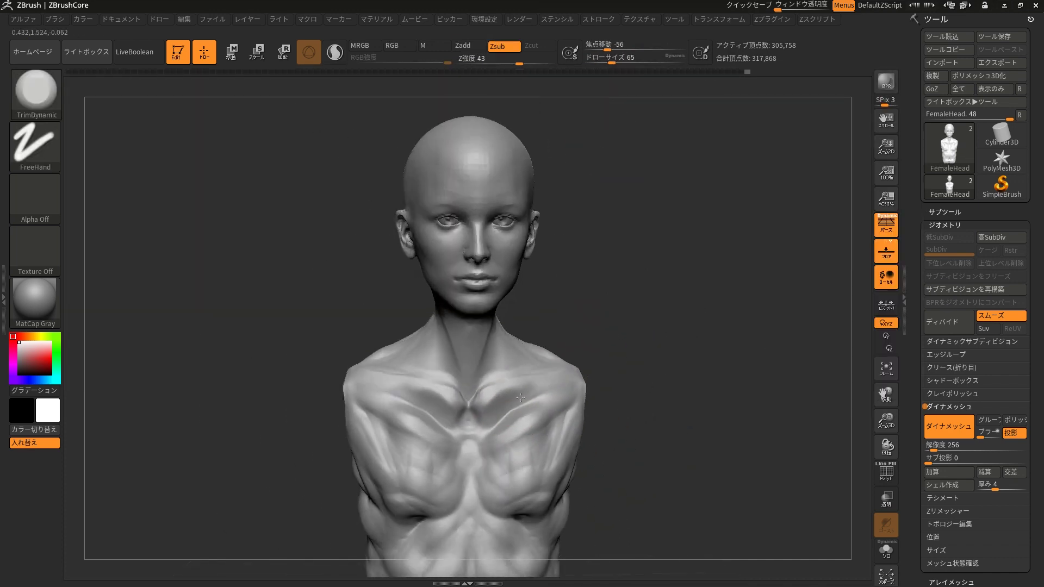
Trim and smooth small flat planes across both sides of the chest.
left_click_drag(468, 451, 447, 437)
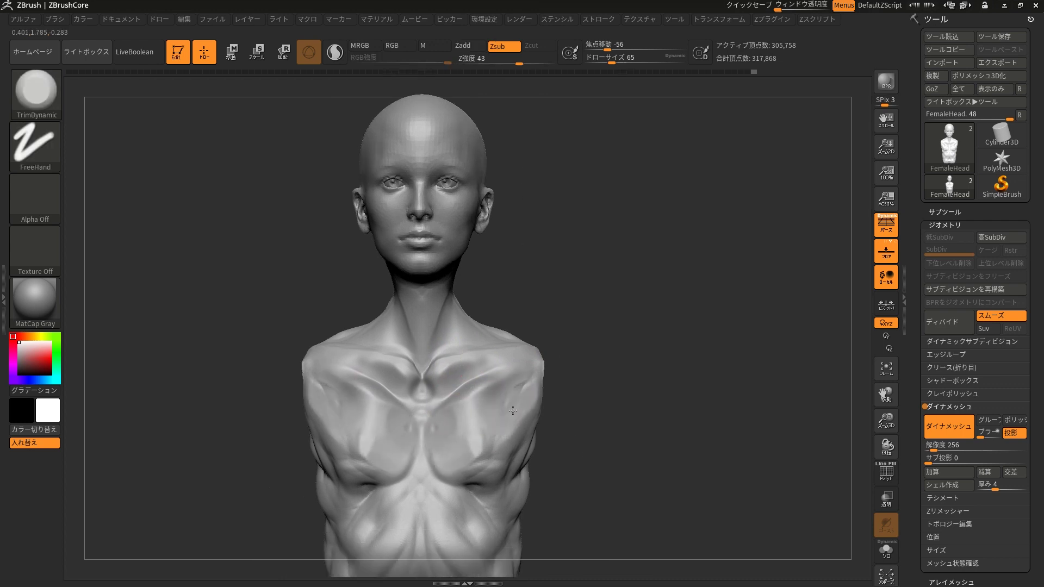
left_click_drag(523, 386, 502, 409, "shift")
scroll(498, 444, "up", 2)
left_click_drag(518, 373, 511, 383, "shift")
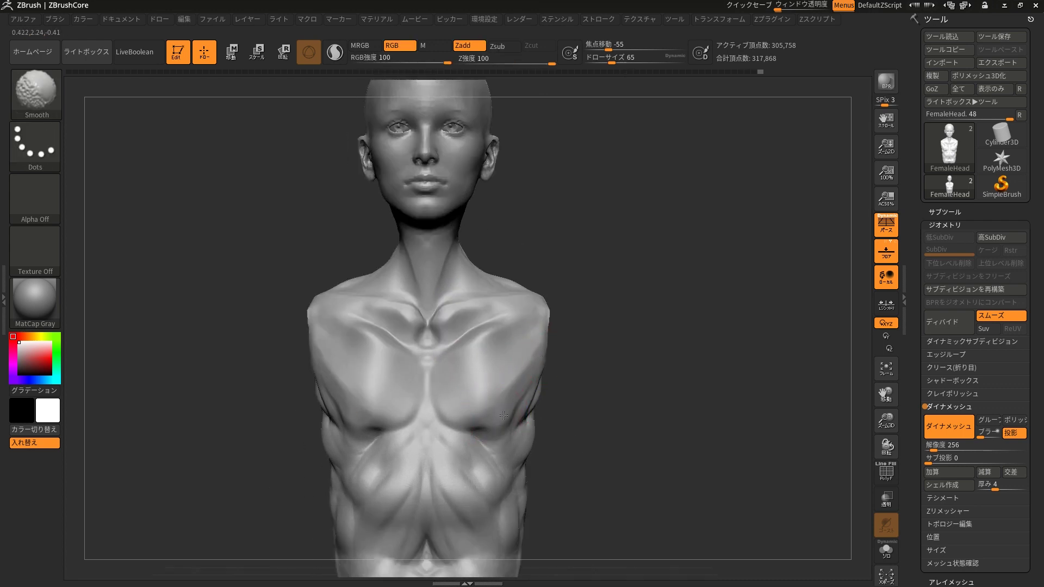
mouse_move(513, 432)
left_mouse_down()
mouse_move(490, 413)
mouse_move(482, 421)
left_mouse_up()
scroll(456, 399, "up", 2)
Plane and smooth the grooves under the pectorals and across the lower abdomen.
left_click_drag(484, 381, 473, 462, "shift")
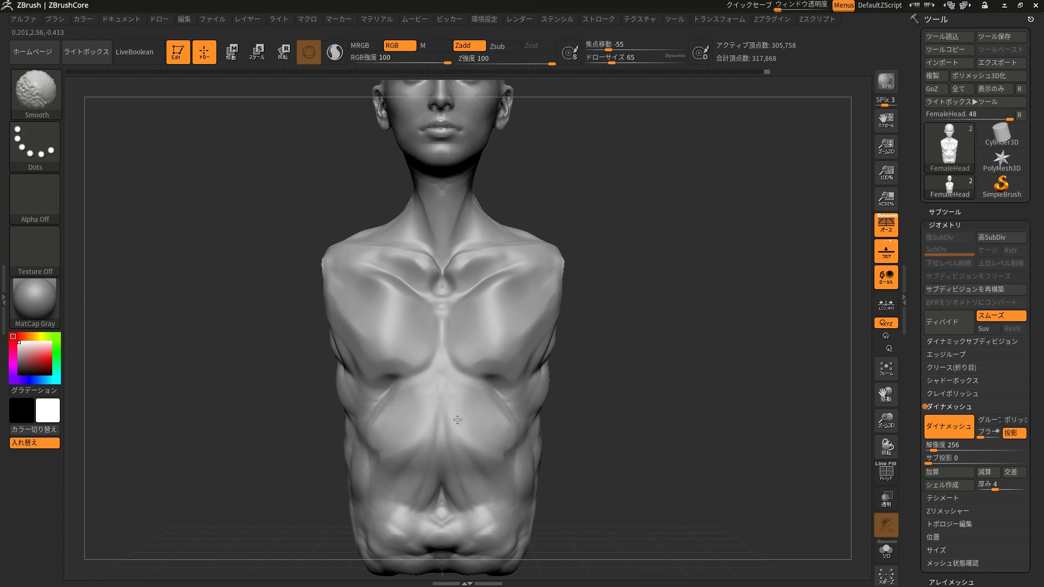
left_click_drag(514, 435, 500, 454, "shift")
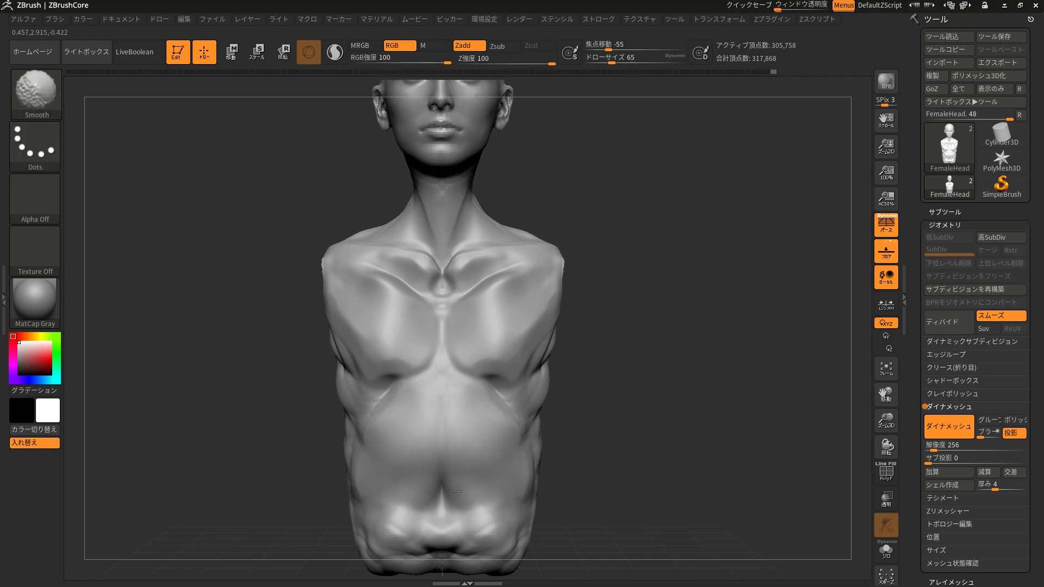
left_click_drag(458, 491, 478, 413, "alt")
left_click_drag(479, 455, 446, 478, "shift")
scroll(457, 467, "up", 2)
mouse_move(707, 381)
left_mouse_down()
mouse_move(523, 402)
mouse_move(517, 391)
left_mouse_up()
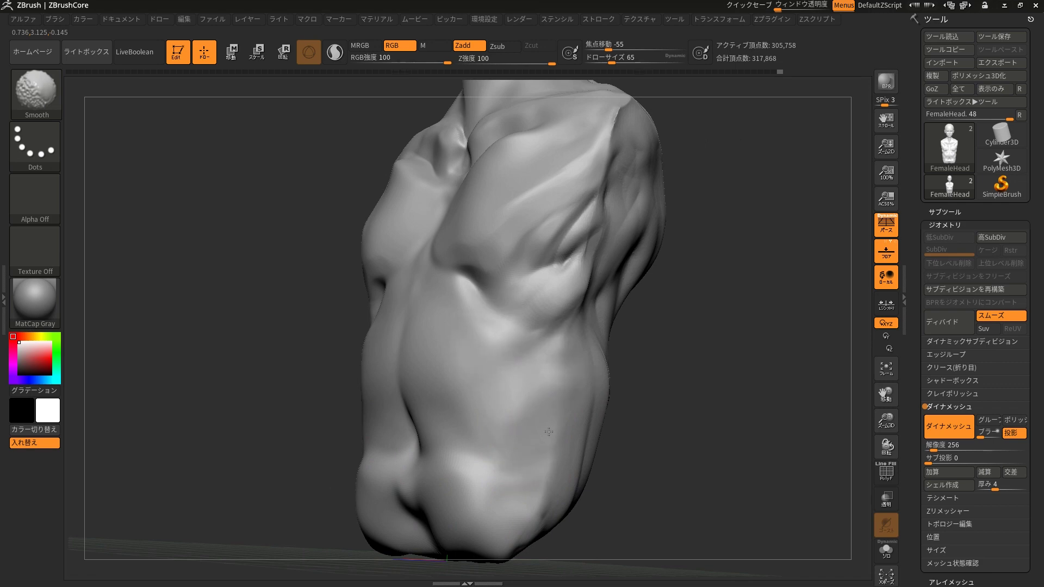
mouse_move(680, 435)
left_mouse_down()
mouse_move(446, 430)
mouse_move(431, 408)
left_mouse_up()
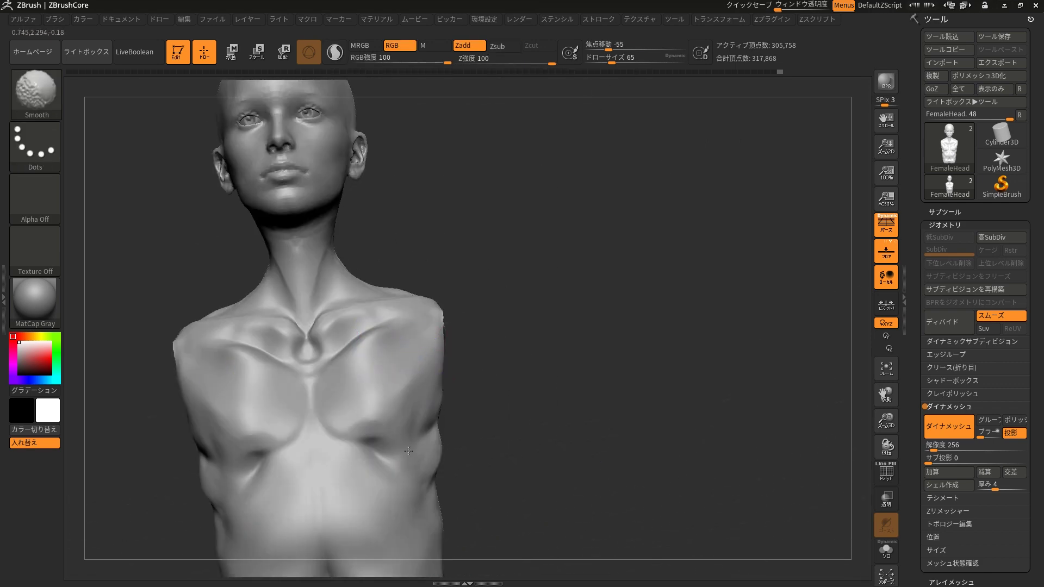
mouse_move(409, 451)
left_mouse_down("alt")
mouse_move(443, 396)
mouse_move(554, 330)
mouse_move(482, 477)
left_mouse_up("alt")
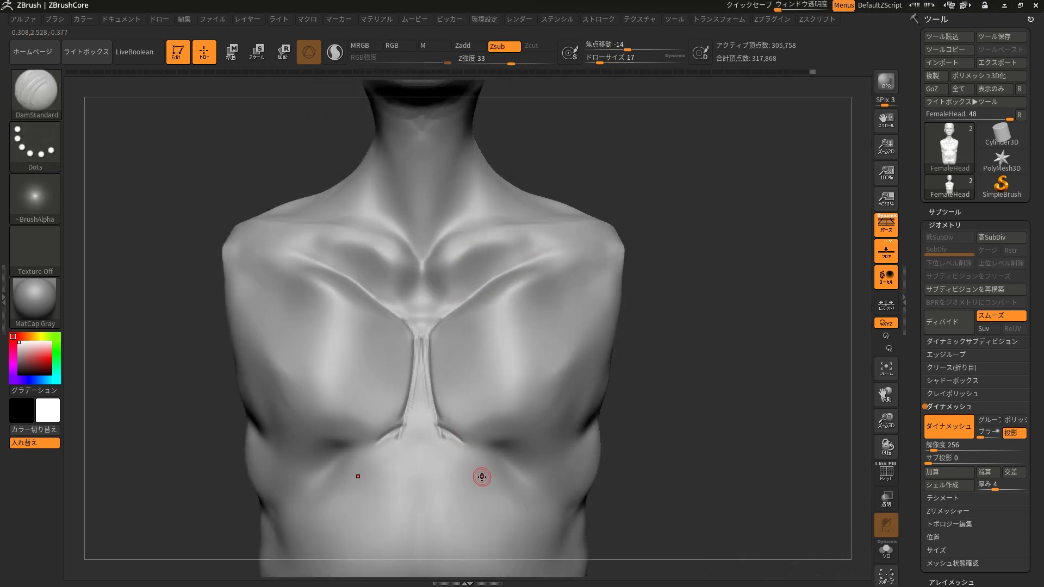
With DamStandard, carve the sub-pectoral crease, vertical pec grooves and collarbone grooves.
mouse_move(525, 441)
left_mouse_down()
mouse_move(593, 416)
mouse_move(471, 446)
left_mouse_up()
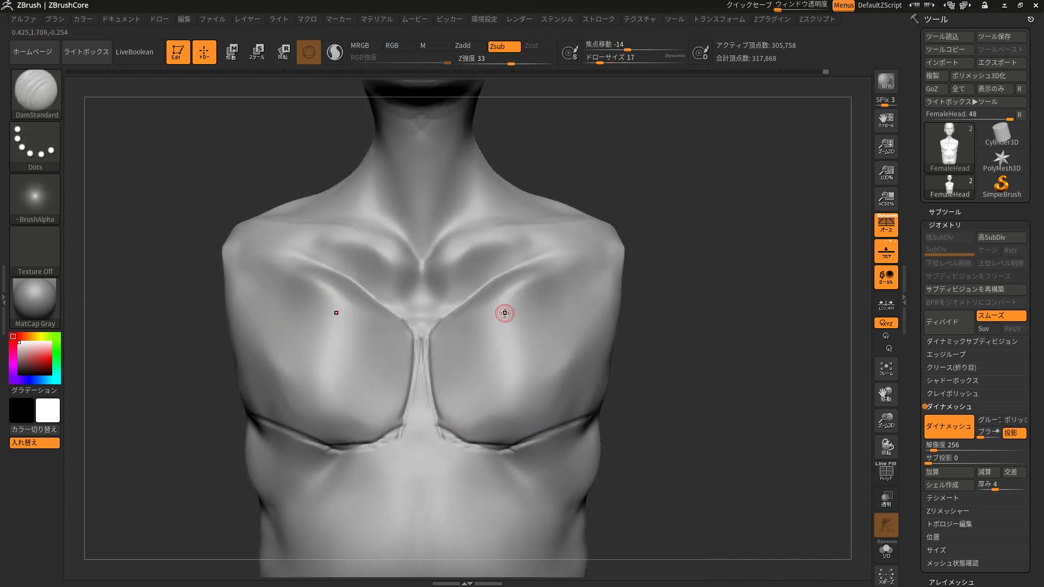
left_click_drag(505, 314, 514, 408)
left_click_drag(707, 354, 487, 341)
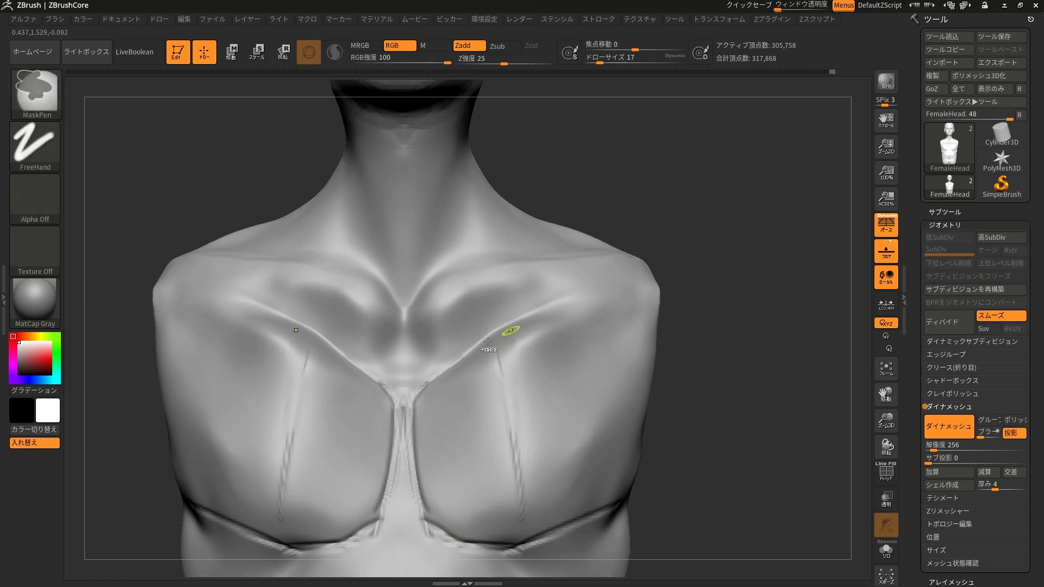
left_click_drag(620, 285, 494, 334)
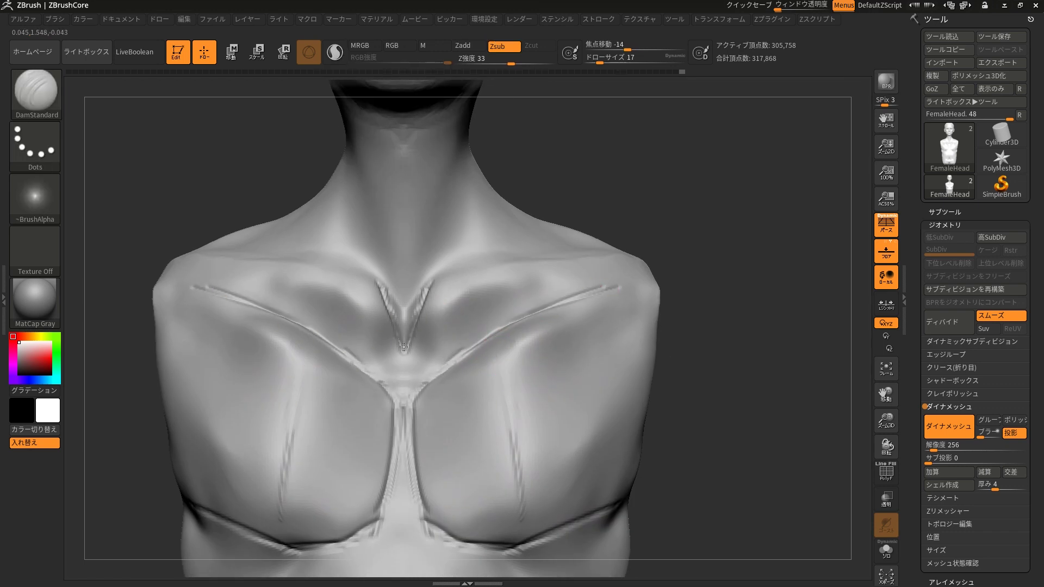
left_click_drag(419, 349, 391, 375, "alt")
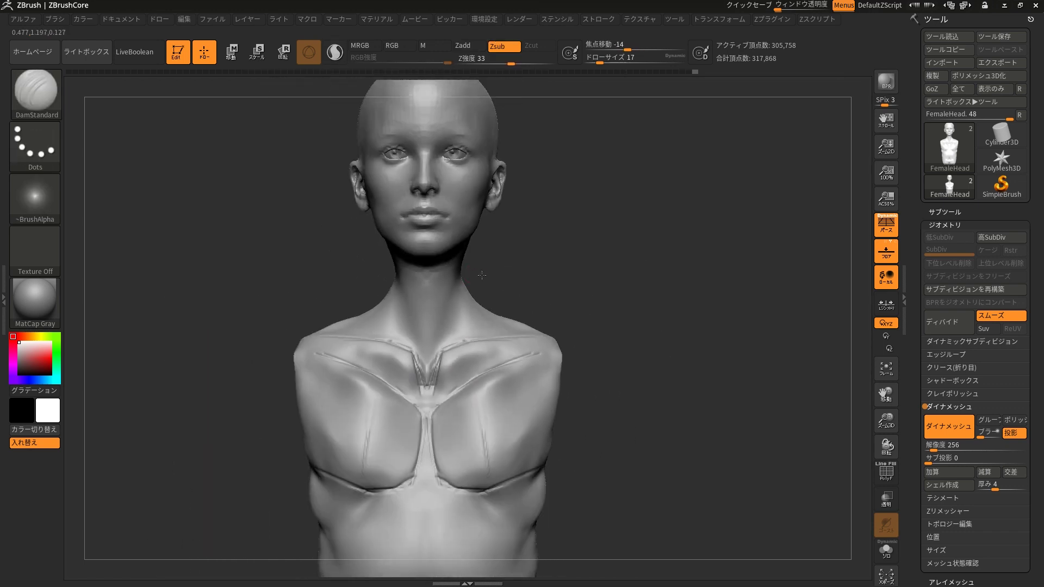
mouse_move(560, 163)
left_mouse_down("alt")
mouse_move(560, 100)
mouse_move(560, 261)
mouse_move(606, 358)
left_mouse_up("alt")
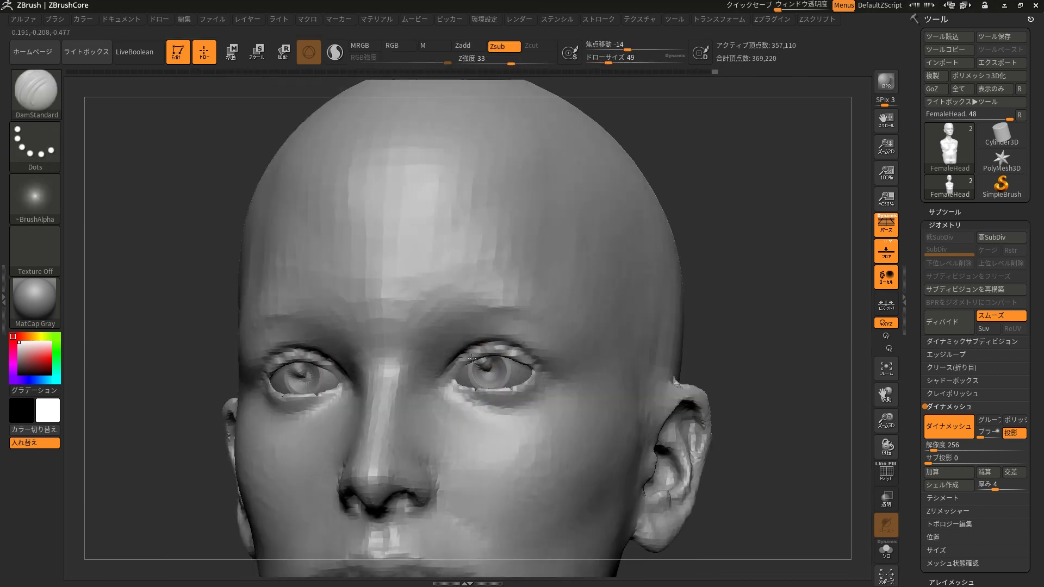
In three-quarter view, carve a DamStandard panel line down the cheek, undoing the accidental smoothing.
mouse_move(485, 385)
left_mouse_down("alt")
mouse_move(547, 360)
mouse_move(481, 359)
left_mouse_up("alt")
right_click_drag(481, 358, 518, 350)
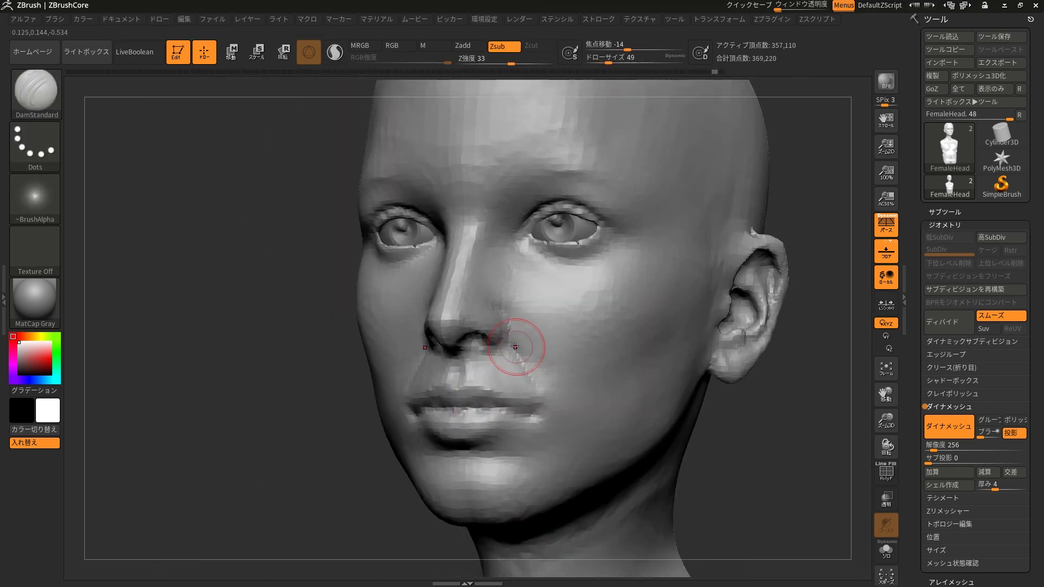
mouse_move(567, 398)
right_mouse_down()
mouse_move(550, 300)
mouse_move(613, 366)
right_mouse_up()
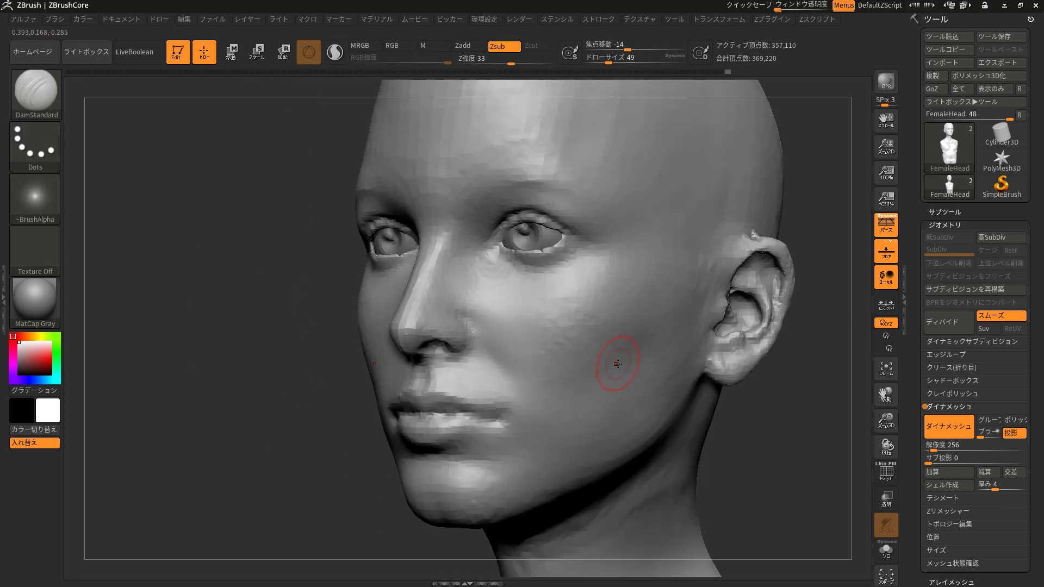
left_click_drag(613, 374, 674, 309)
key("shift")
key("ctrl+z")
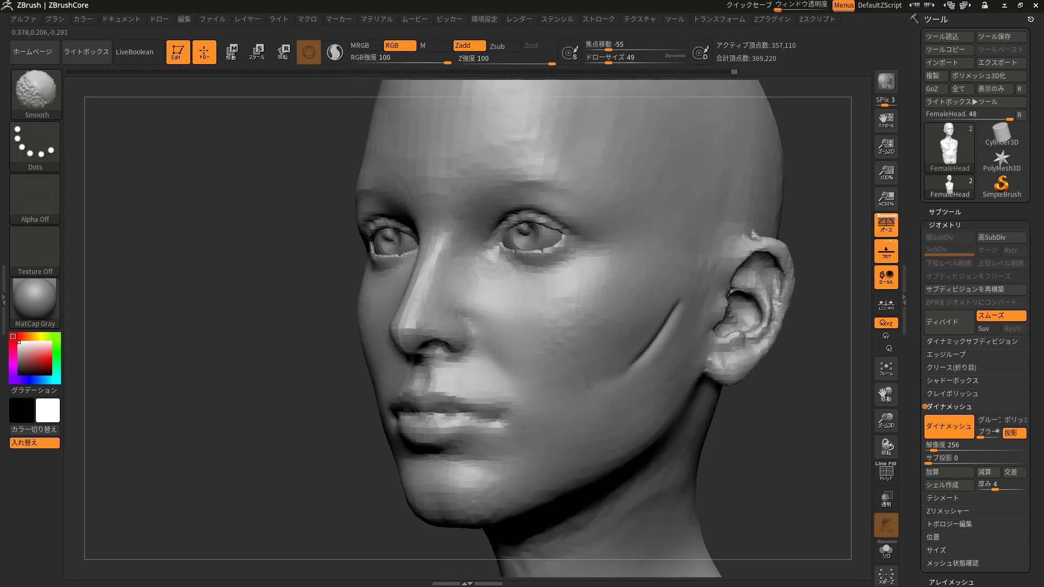
Turn the head to near profile and carve a groove from the forehead toward the ear.
mouse_move(634, 350)
right_mouse_down()
mouse_move(635, 455)
mouse_move(647, 349)
right_mouse_up()
key("ctrl")
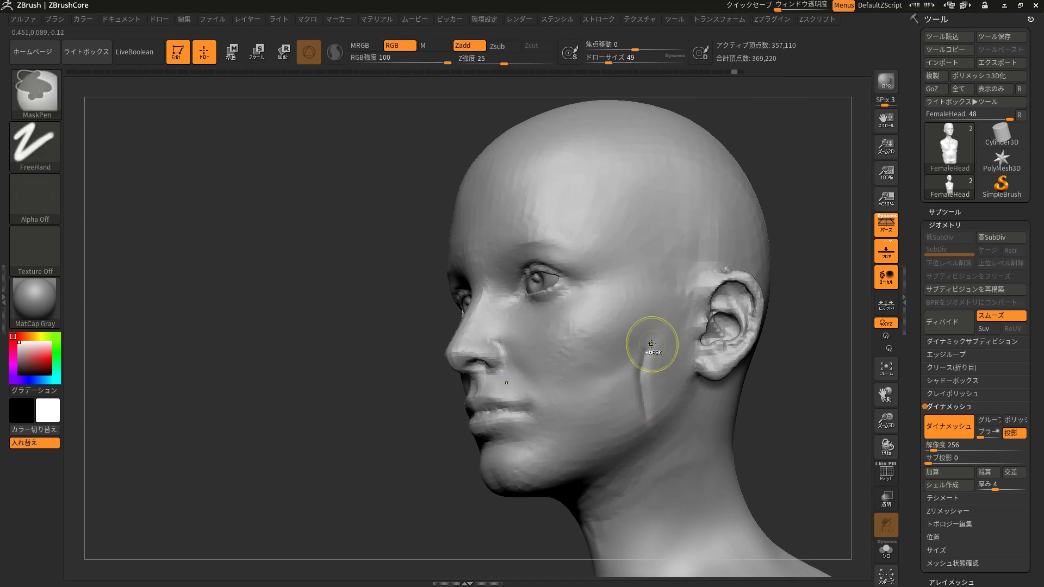
key("shift")
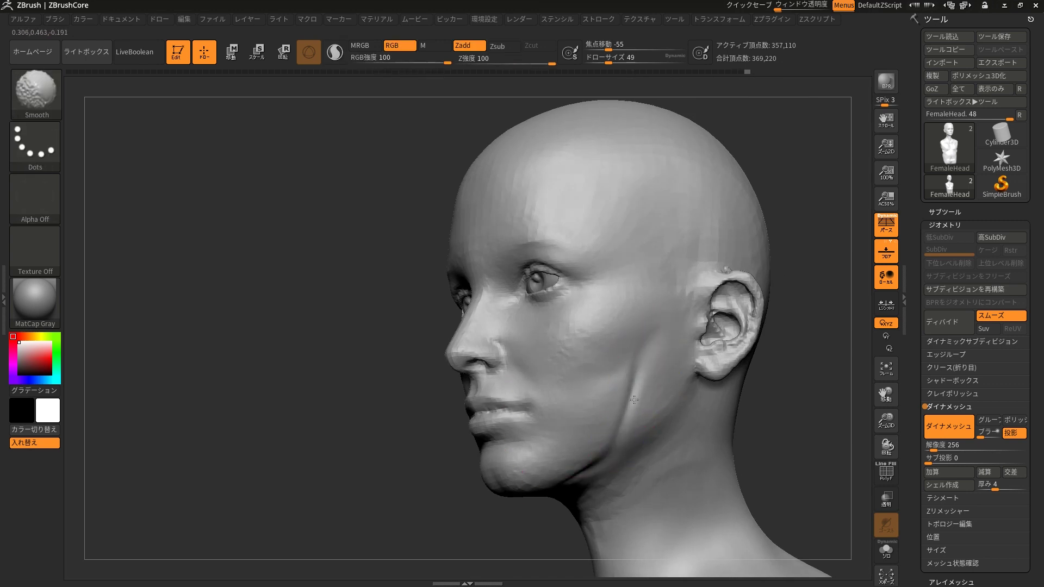
mouse_move(634, 443)
right_mouse_down()
mouse_move(624, 349)
mouse_move(551, 201)
right_mouse_up()
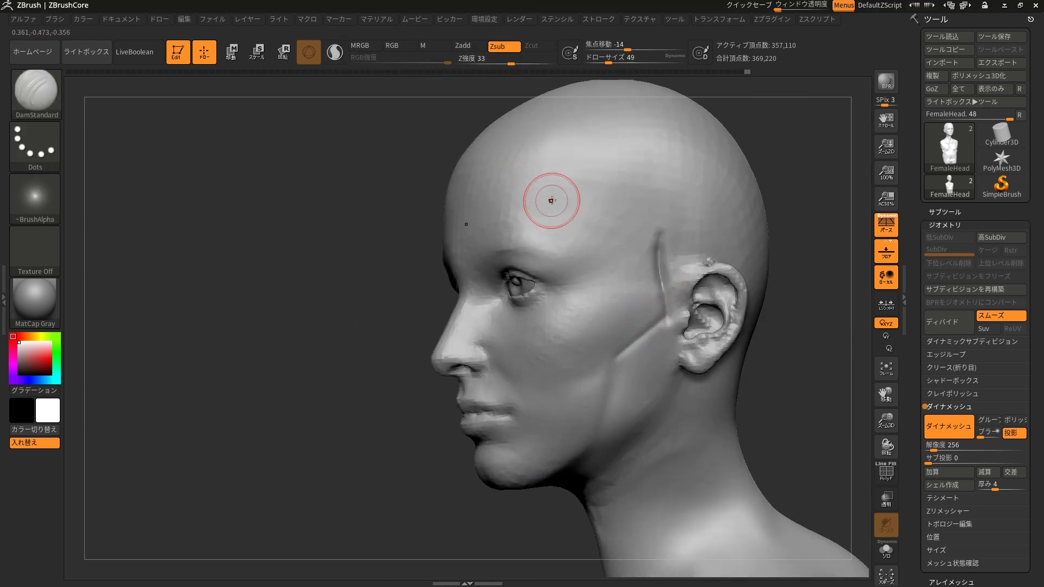
left_click_drag(551, 201, 647, 250)
mouse_move(647, 250)
right_mouse_down()
mouse_move(553, 163)
mouse_move(543, 140)
mouse_move(500, 125)
right_mouse_up()
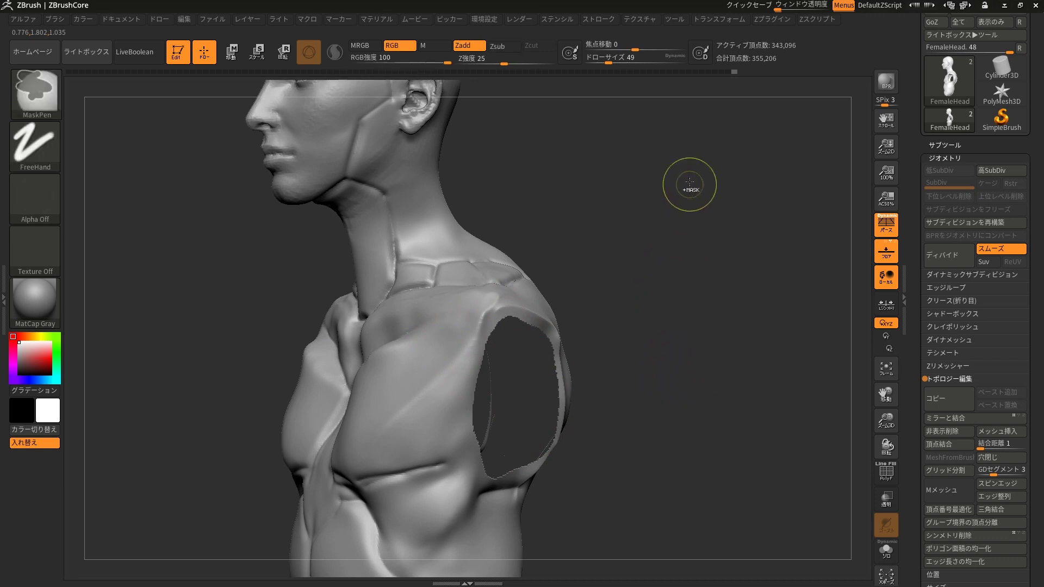
Toggle PolyF on and off to check the shoulder patch's polygroup.
left_click(887, 481)
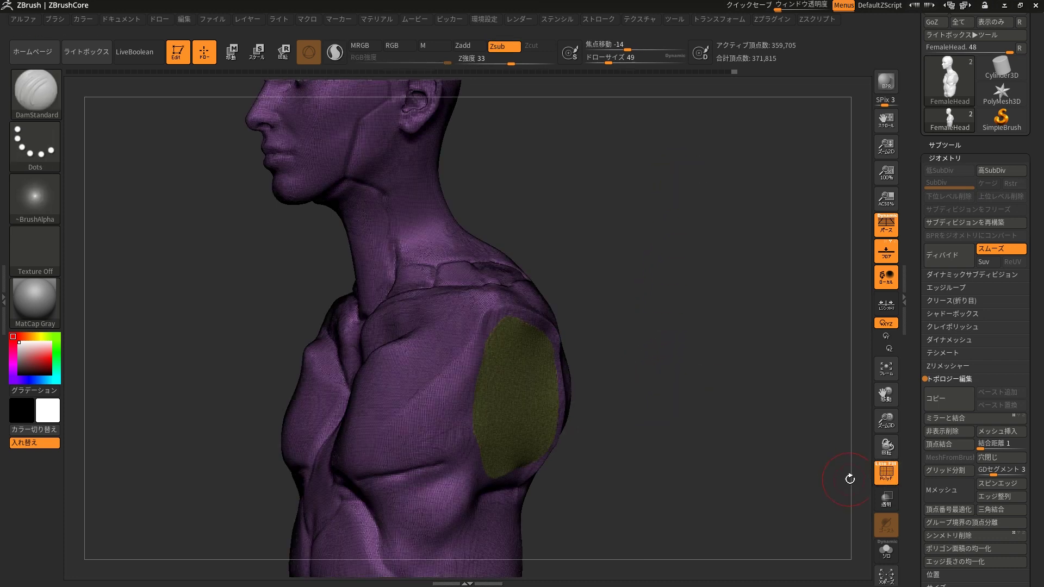
left_click(890, 477)
key("shift")
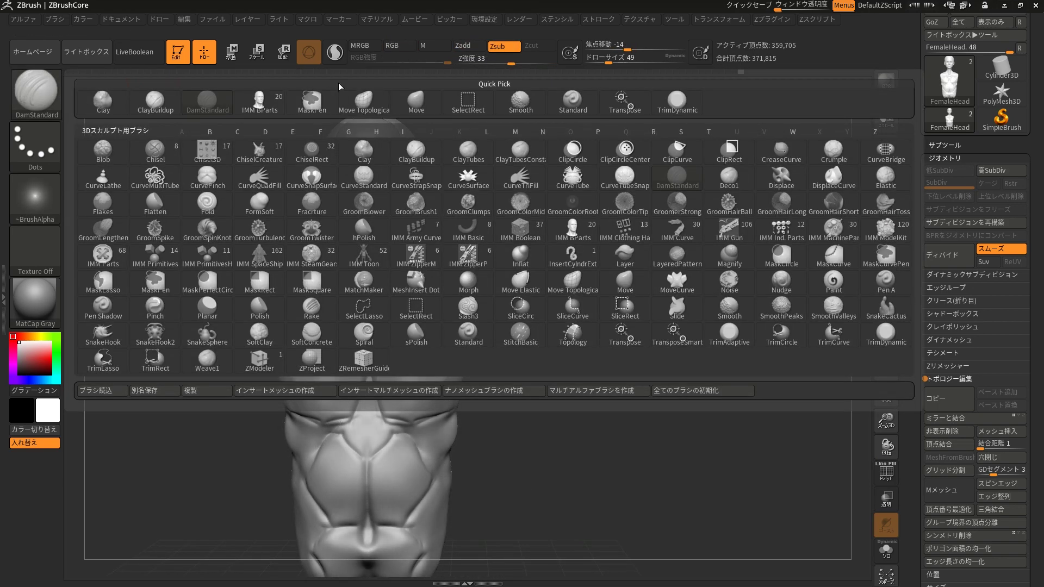
Insert an IMM BParts Male Full Arm onto the shoulder and size it.
left_click(265, 109)
left_click(707, 87)
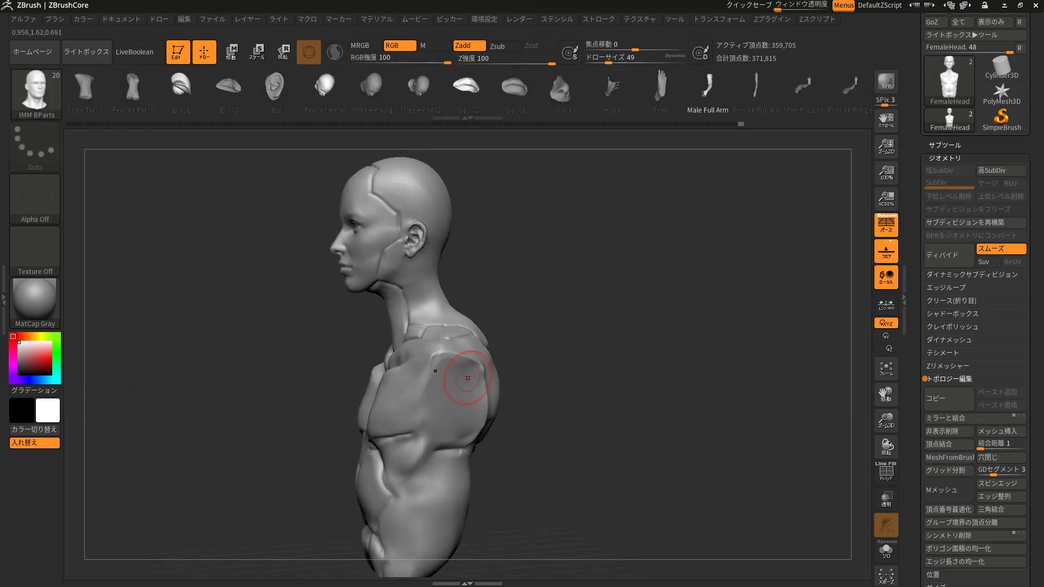
mouse_move(455, 350)
left_mouse_down()
mouse_move(458, 456)
mouse_move(466, 442)
left_mouse_up()
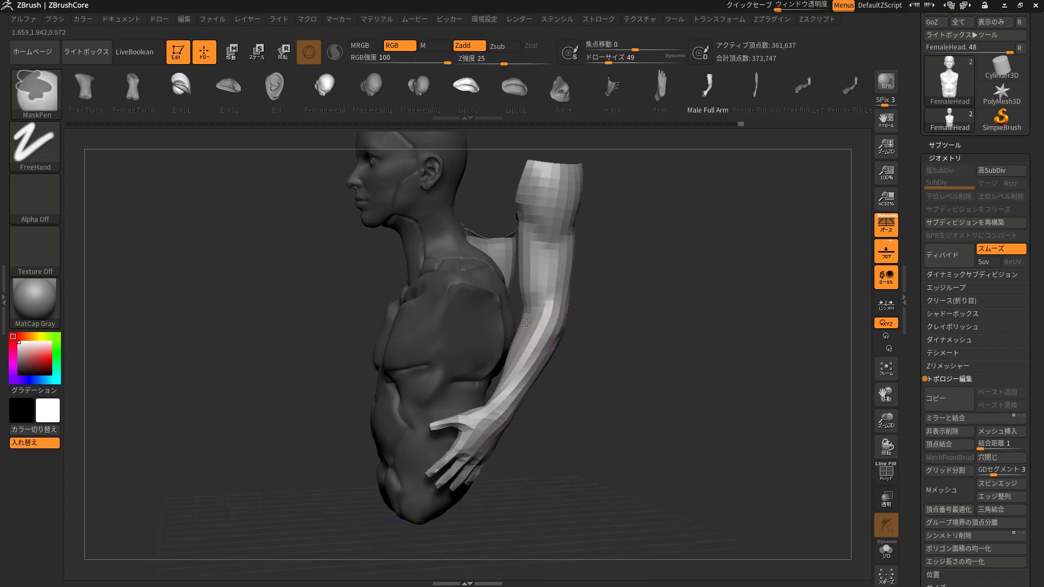
left_click_drag(625, 381, 476, 214)
Scale the mirrored arms up and rotate them down along the bust's sides, then clear the mask.
left_click(242, 54)
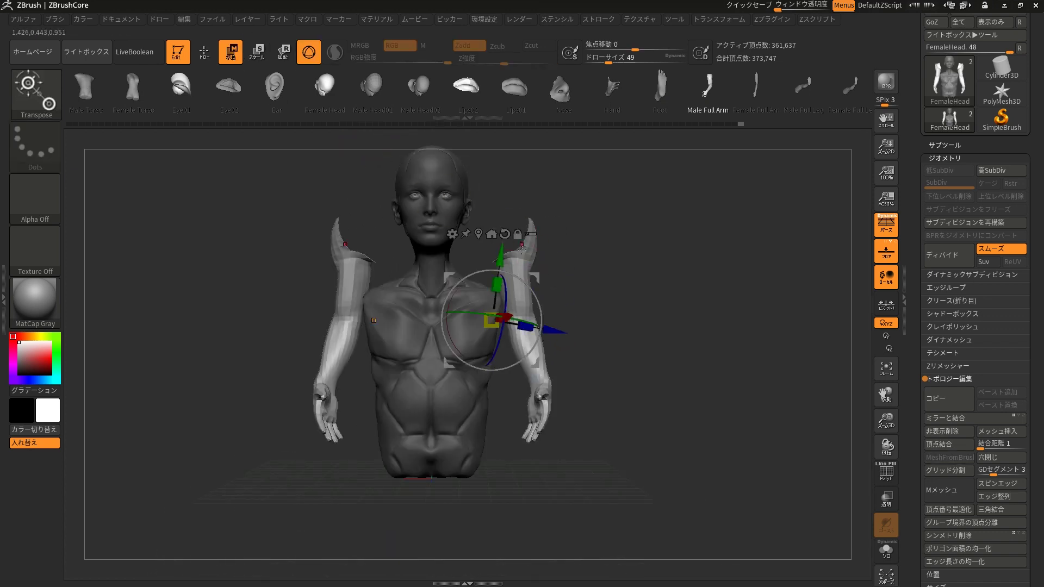
left_click_drag(529, 287, 552, 349)
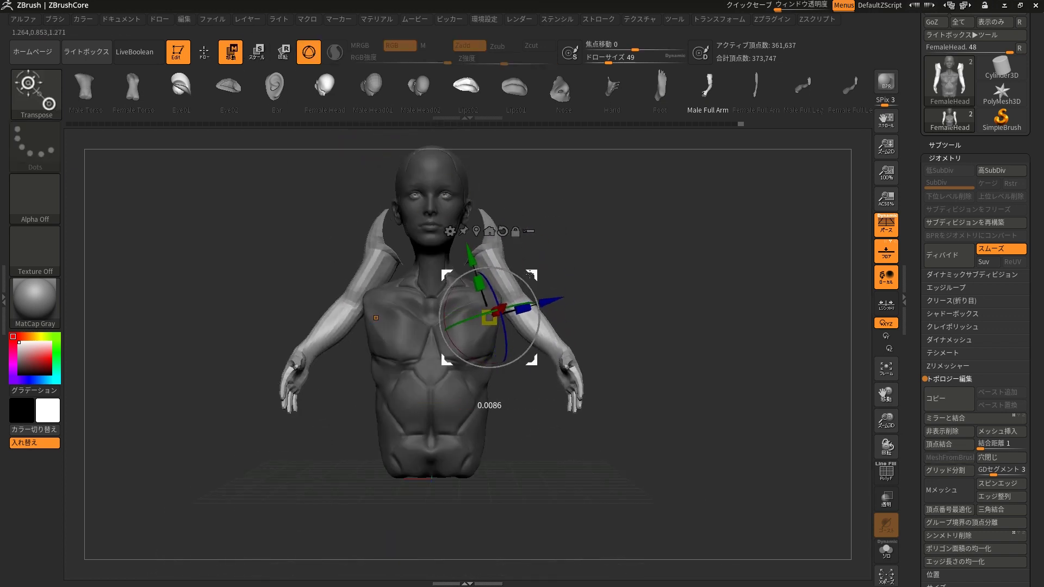
mouse_move(552, 349)
left_mouse_down()
mouse_move(469, 397)
mouse_move(521, 348)
mouse_move(505, 413)
left_mouse_up()
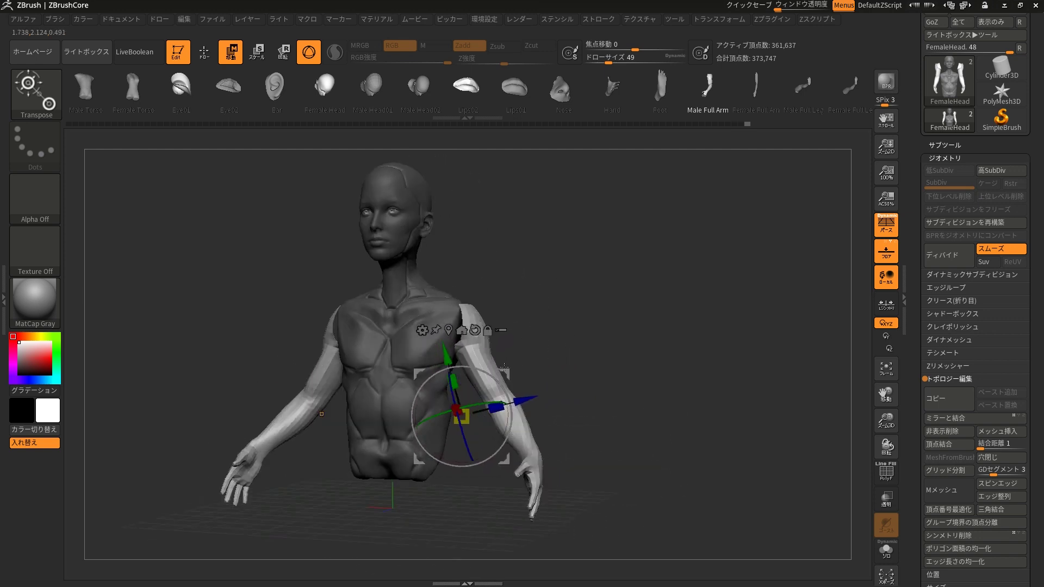
mouse_move(598, 305)
left_mouse_down()
mouse_move(429, 281)
mouse_move(702, 345)
mouse_move(613, 352)
mouse_move(631, 268)
left_mouse_up()
key("q")
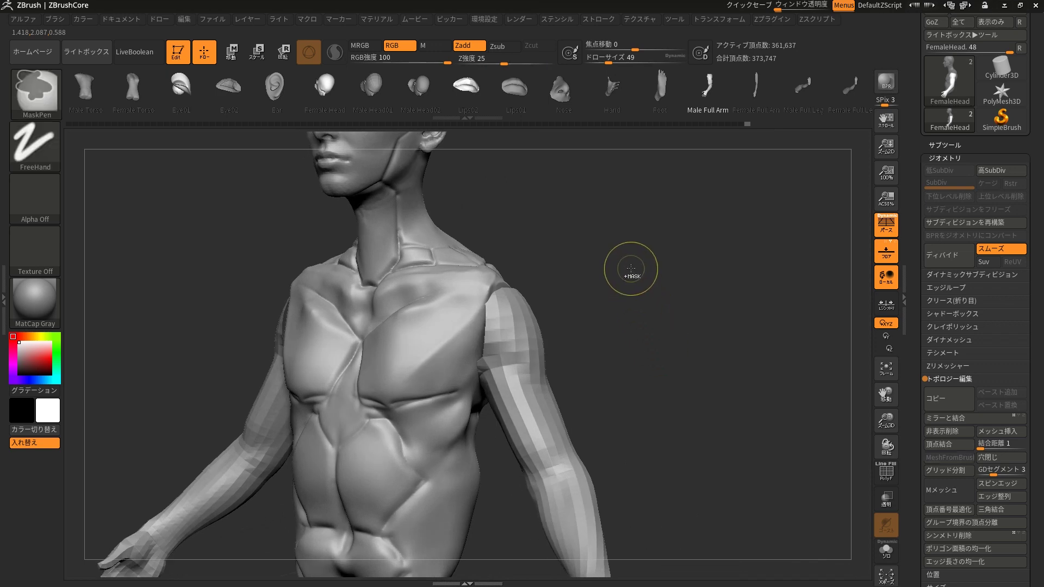
mouse_move(647, 220)
left_mouse_down("ctrl")
mouse_move(599, 344)
mouse_move(594, 334)
mouse_move(557, 353)
mouse_move(549, 310)
left_mouse_up("ctrl")
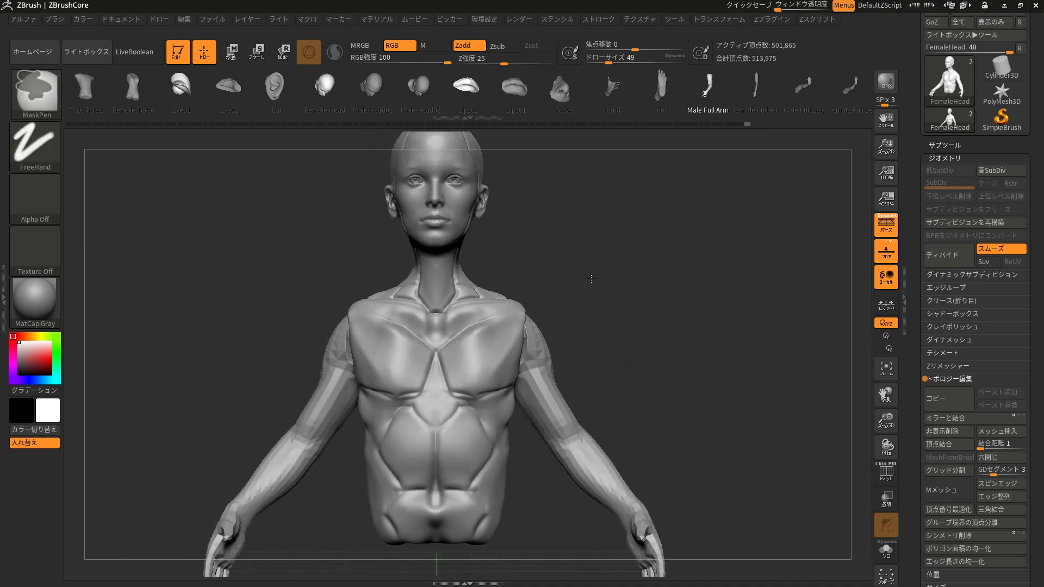
Select the Move brush and raise its Draw Size to 124.
left_click(35, 92)
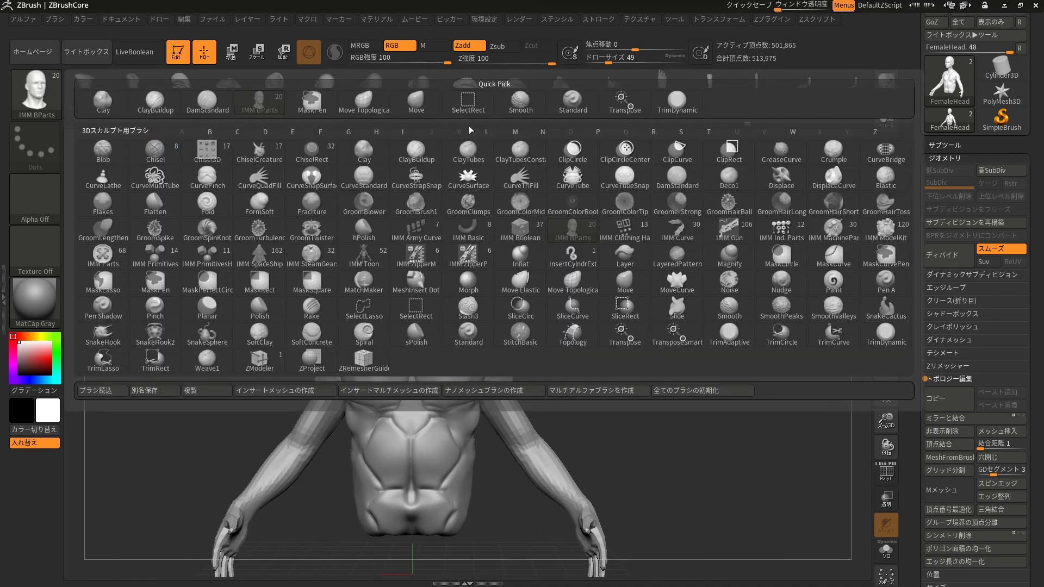
left_click(416, 102)
left_click_drag(609, 61, 620, 61)
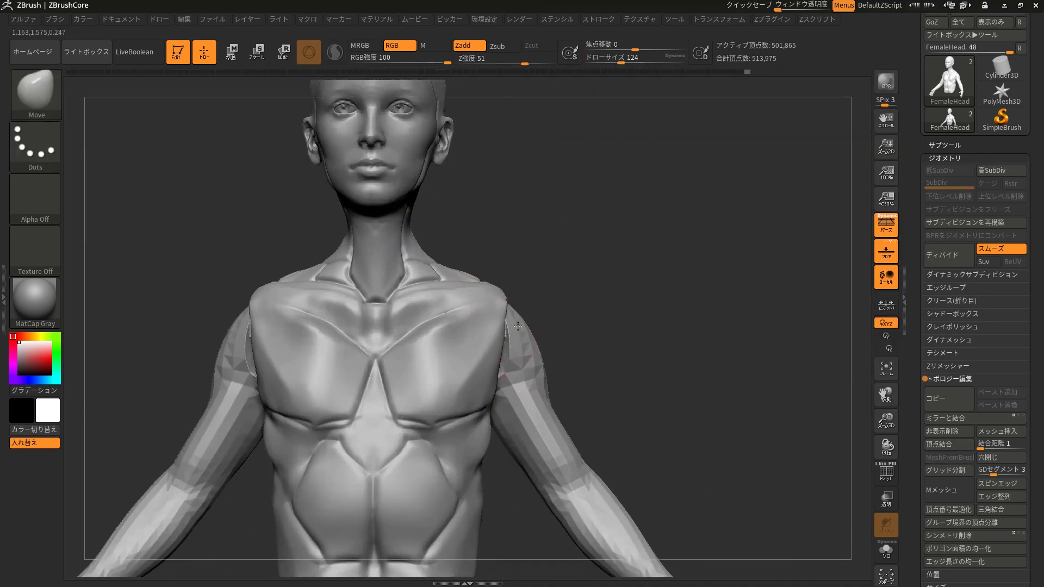